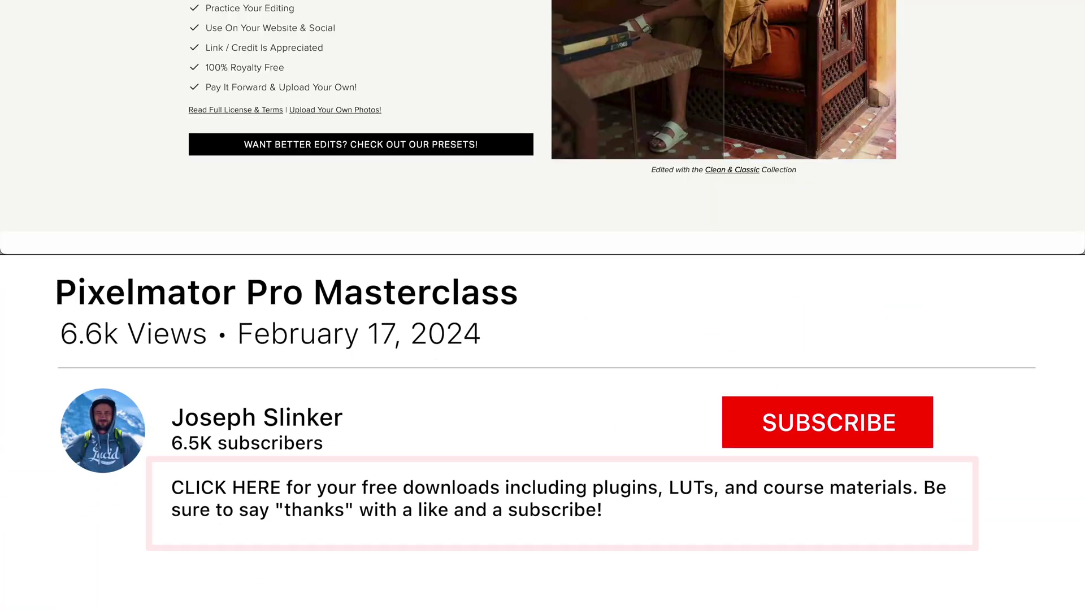
Browse the free RAW photos on the signatureedits.com page
scroll(561, 110, "down", 10)
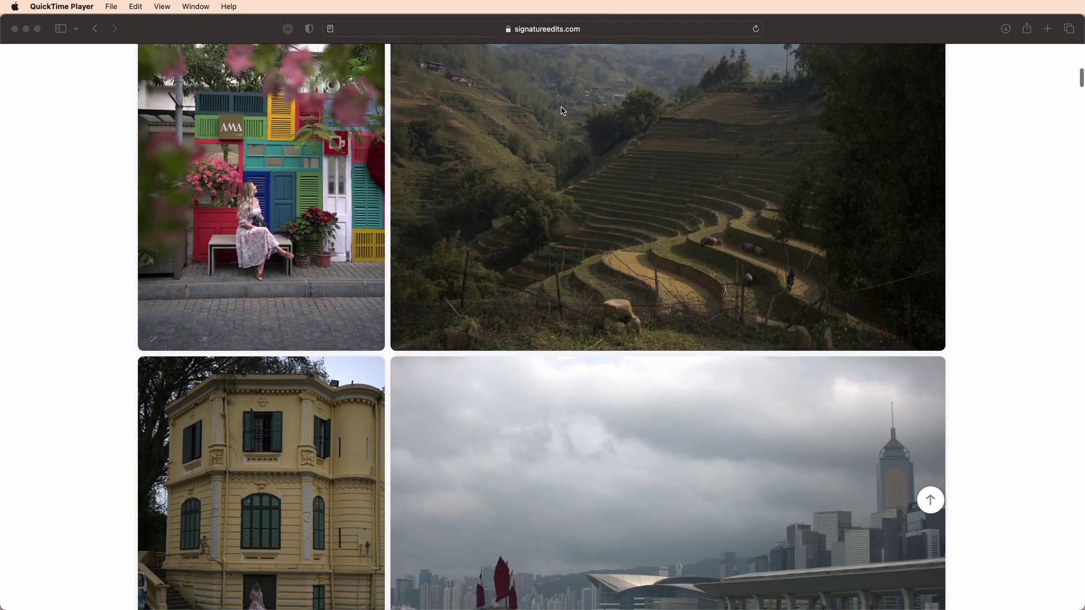
scroll(562, 110, "down", 7)
scroll(562, 111, "down", 7)
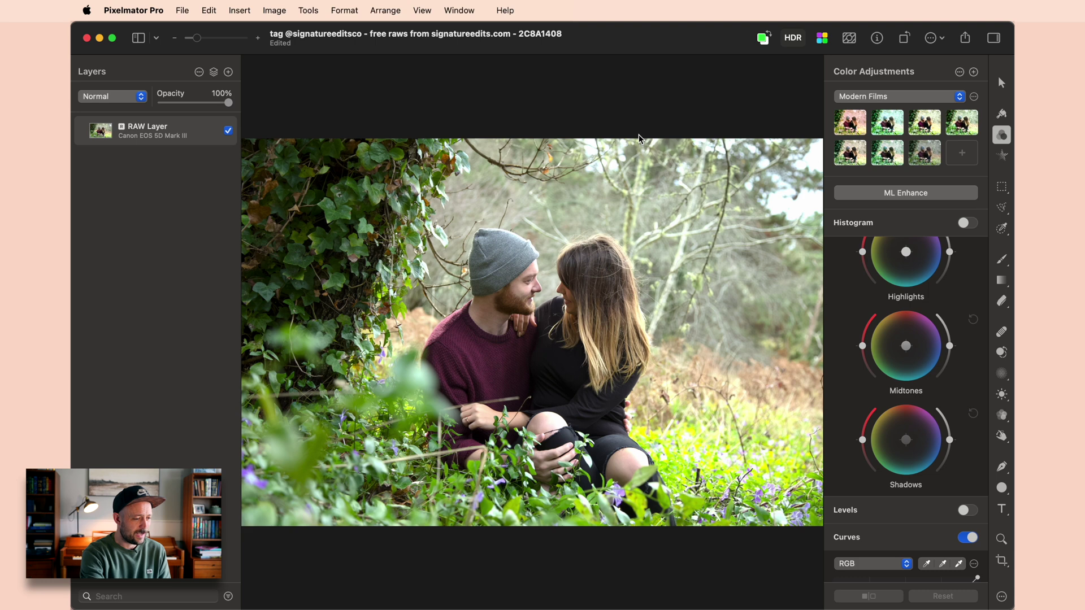
Turn on the Histogram and switch its display from coloured bars to the single grey luminance graph
left_click(969, 225)
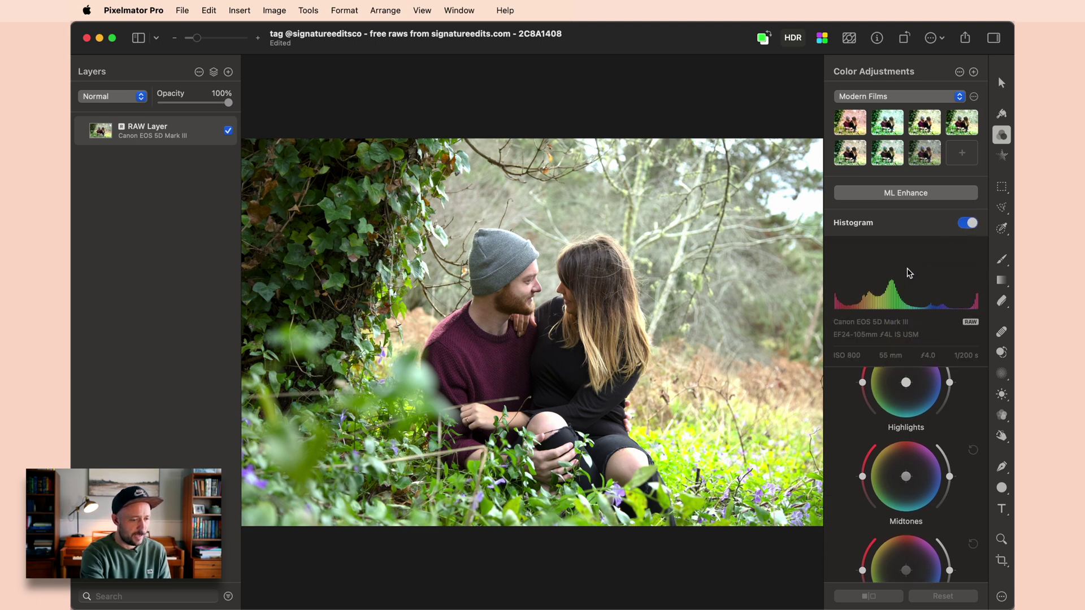
left_click(908, 273)
left_click(922, 311)
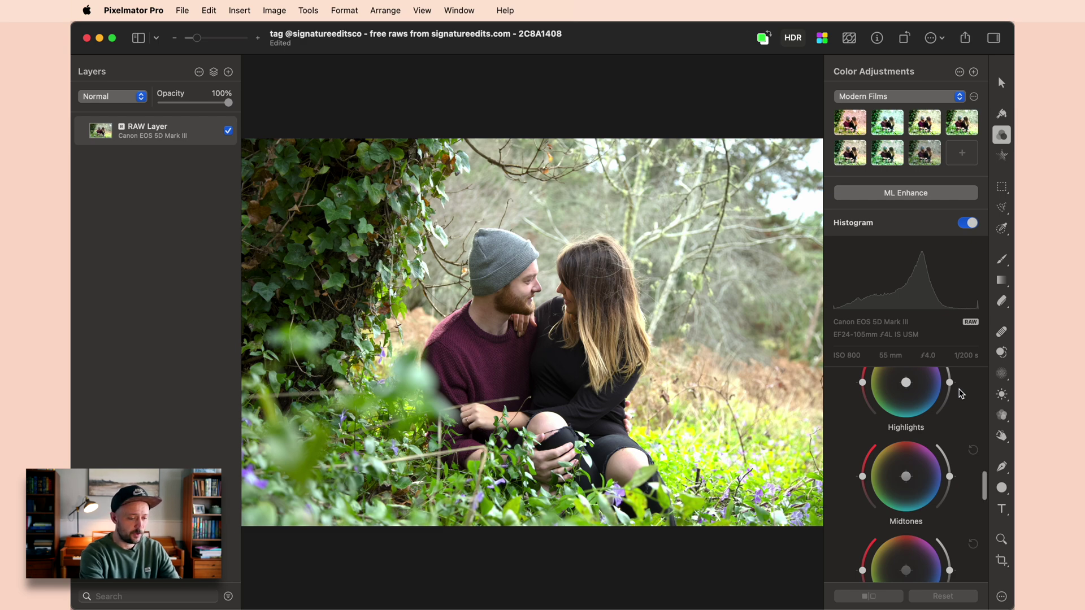
Try to pull the RGB curve's black and white end points outward past the corners of the Curves graph
scroll(961, 394, "up", 10)
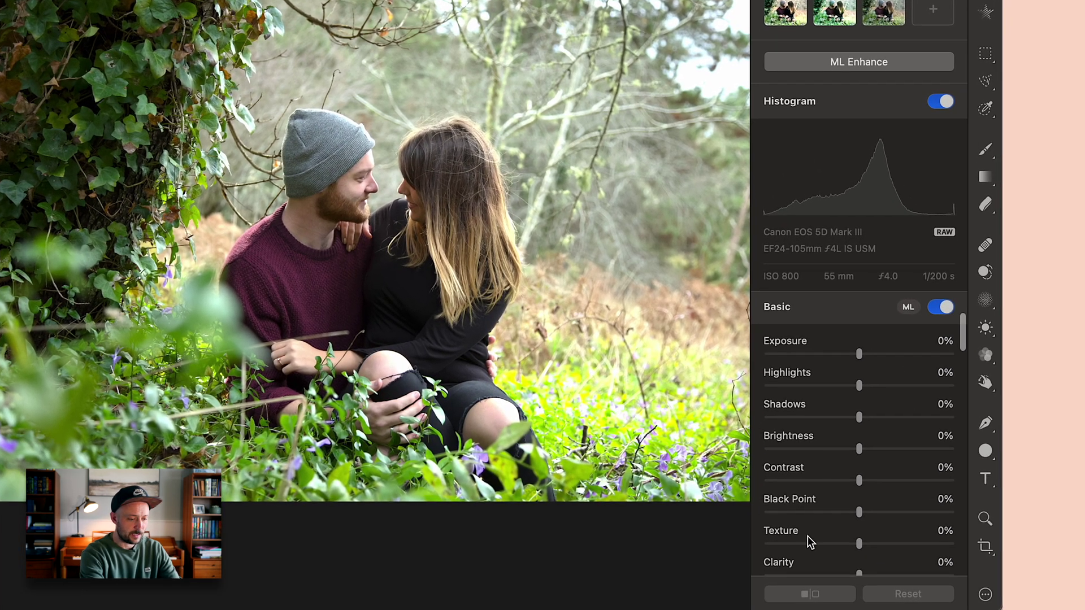
scroll(877, 514, "down", 15)
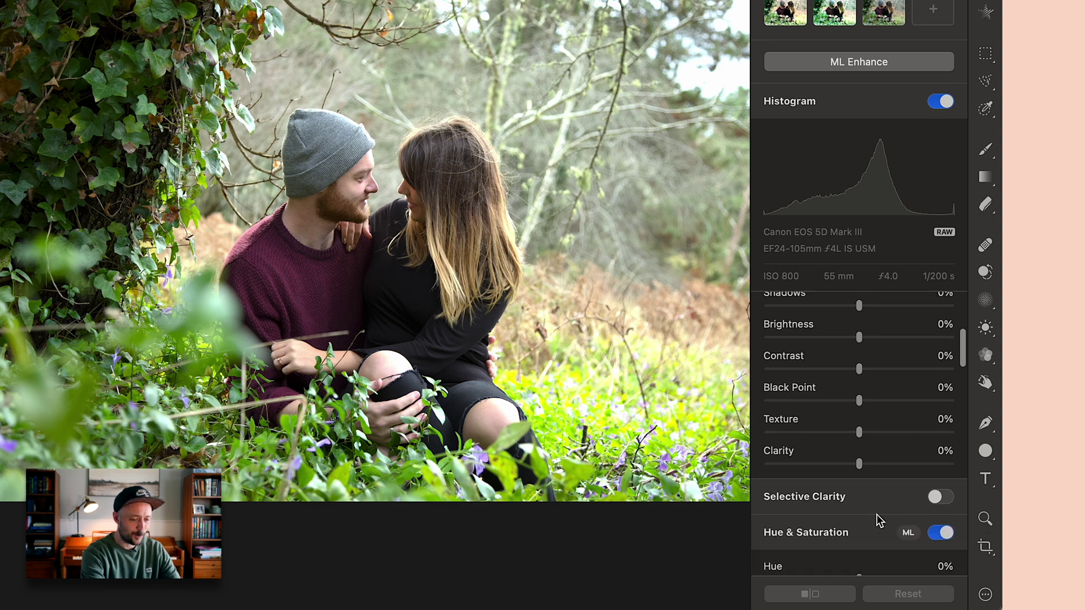
scroll(877, 514, "down", 10)
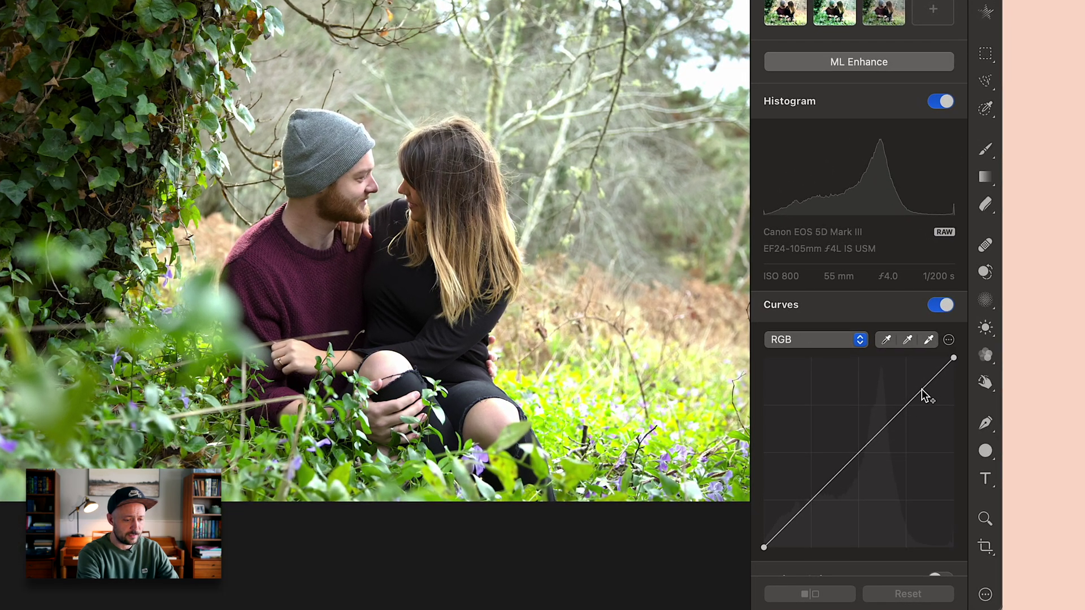
mouse_move(763, 548)
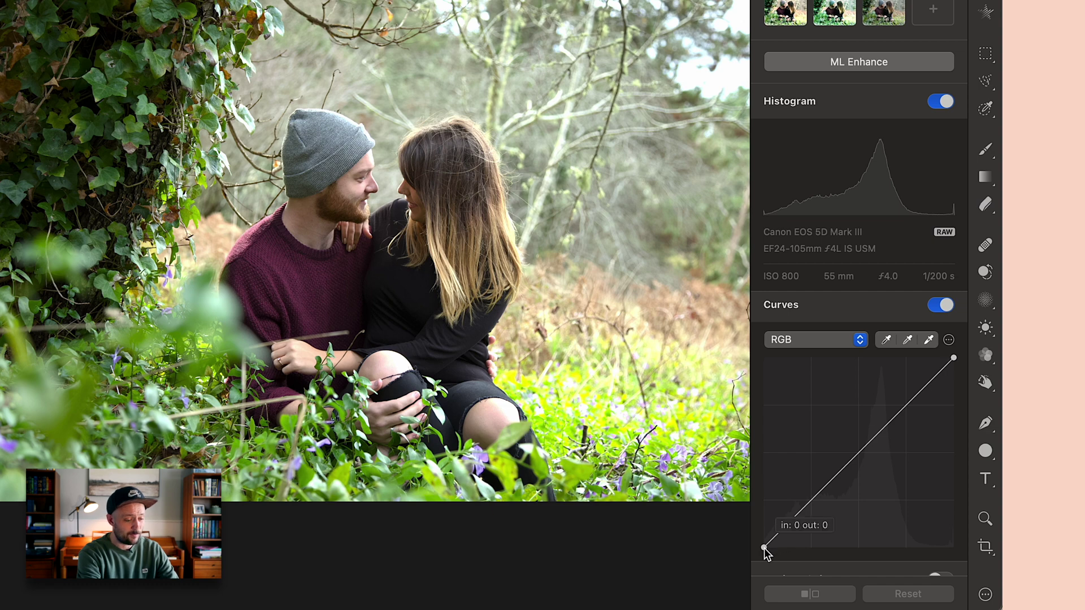
left_click_drag(764, 547, 734, 563)
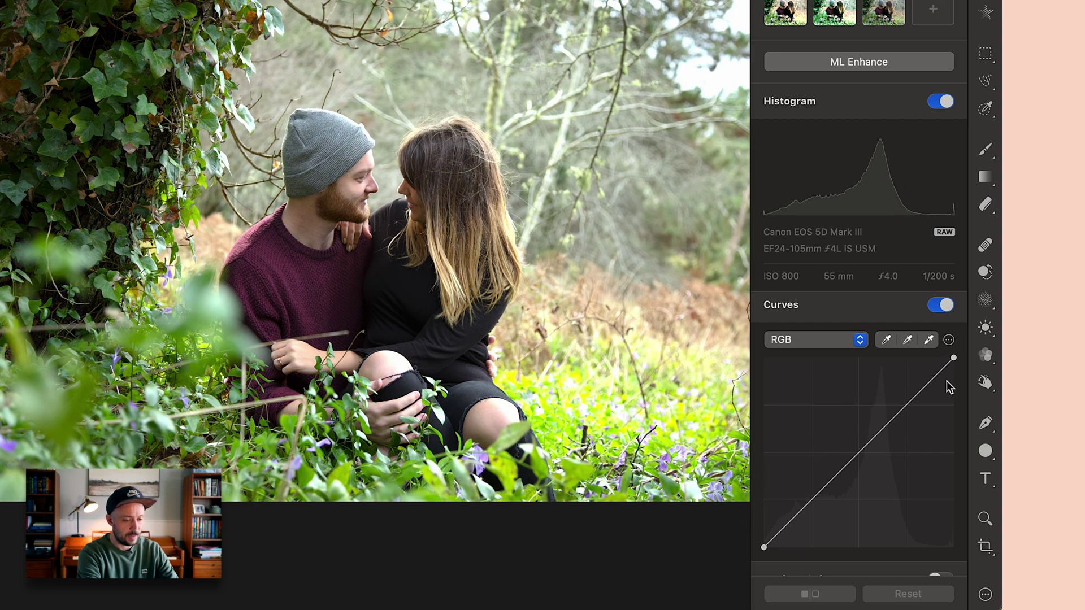
left_click_drag(955, 358, 983, 341)
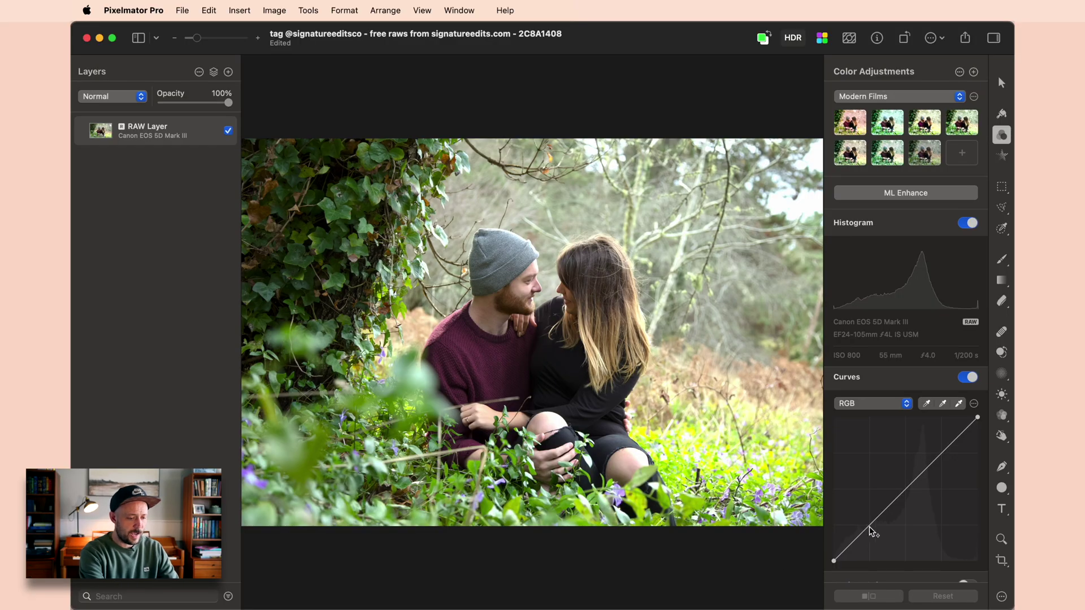
Try a steep, high-contrast S-shape on the RGB curve using one shadow and one highlight point, and reset Curves
left_click(870, 526)
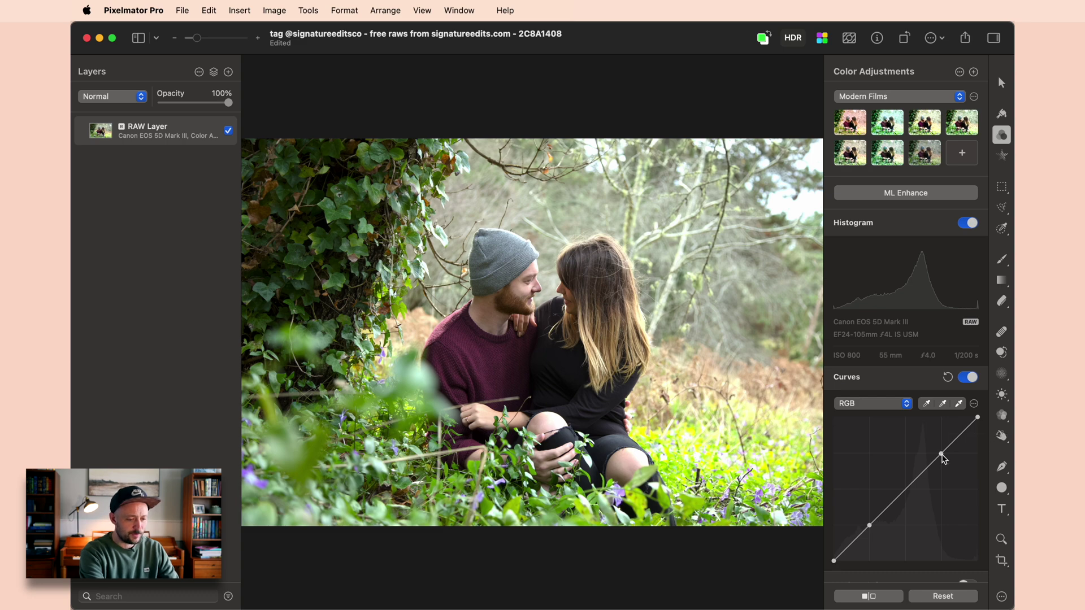
left_click_drag(943, 458, 943, 443)
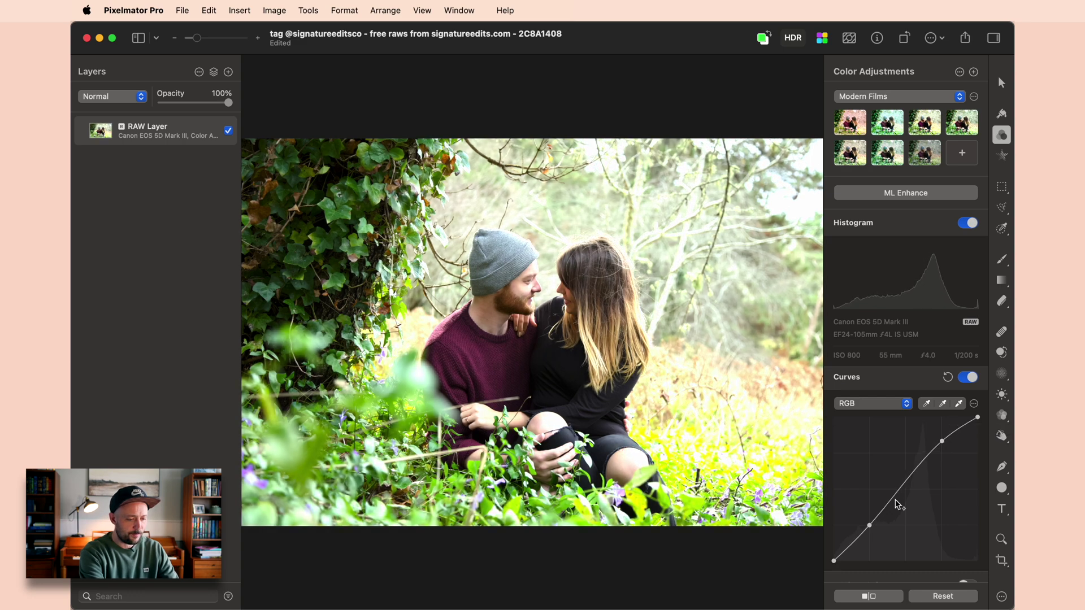
left_click_drag(870, 529, 871, 535)
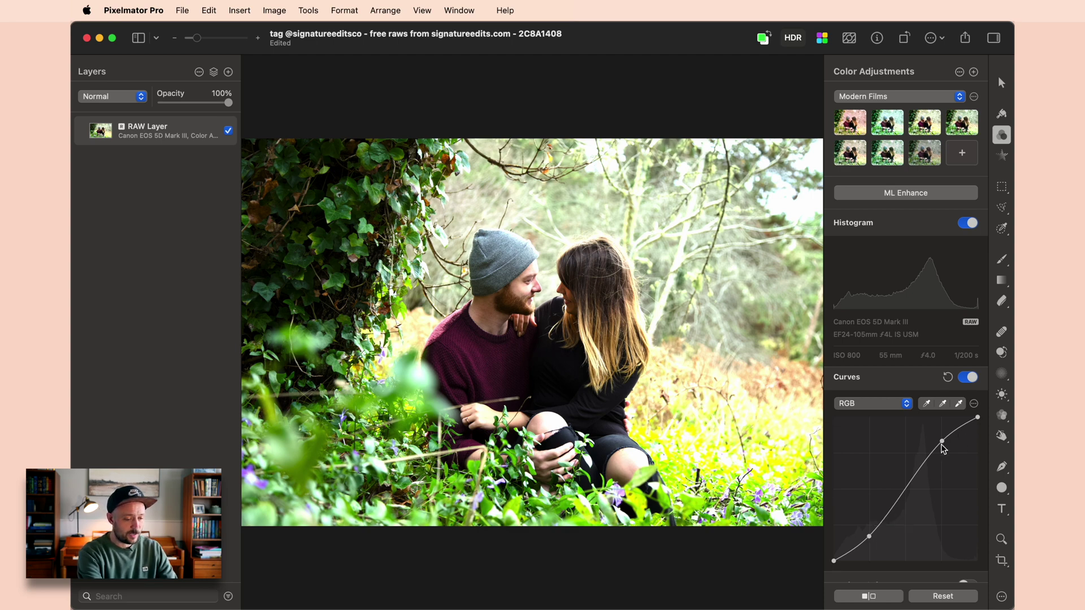
left_click_drag(942, 446, 925, 439)
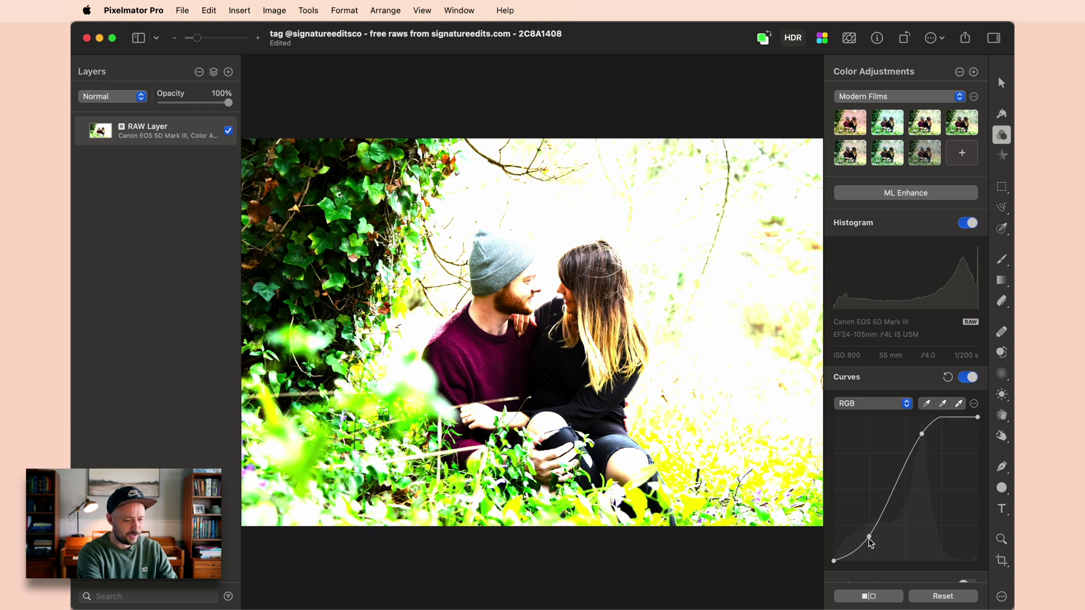
left_click_drag(869, 538, 896, 549)
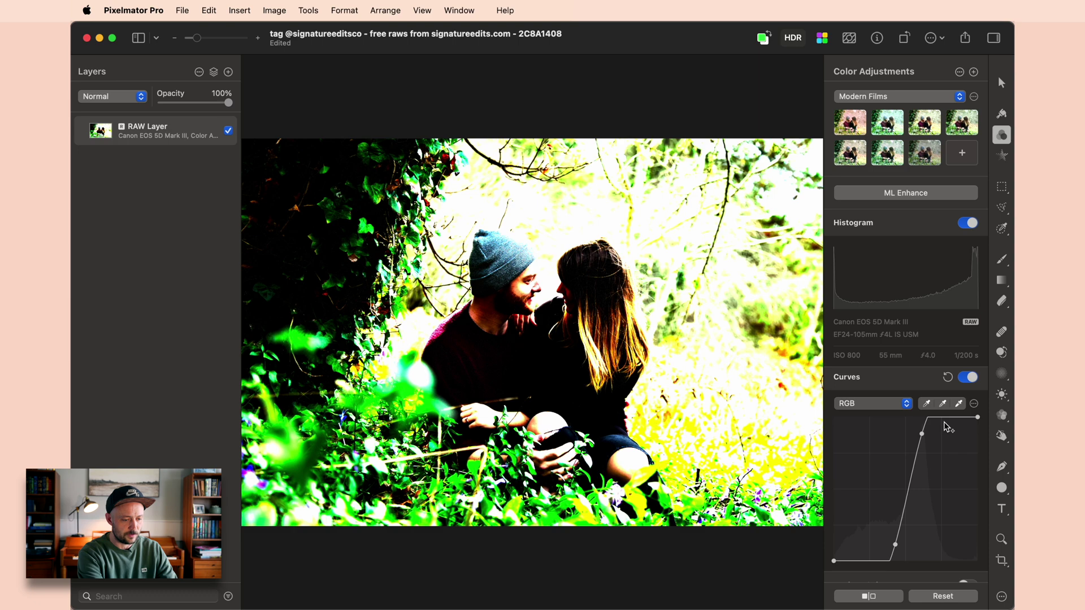
left_click(949, 378)
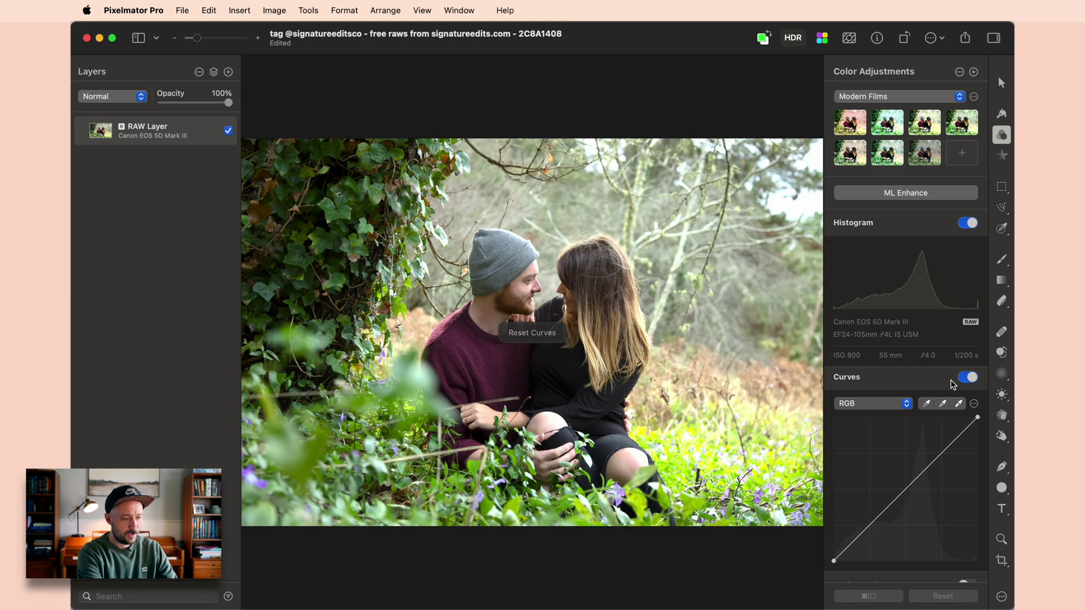
Add a shadow point and a highlight point to the RGB curve and shape a moderate S-curve that deepens the shadows
left_click(870, 525)
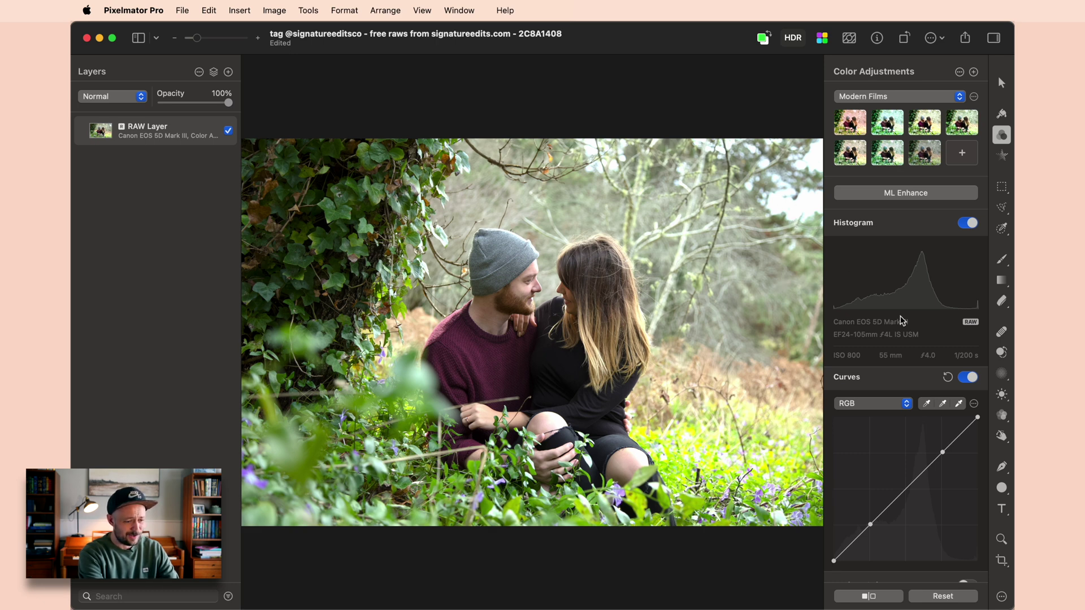
left_click_drag(979, 419, 980, 449)
key("super+z")
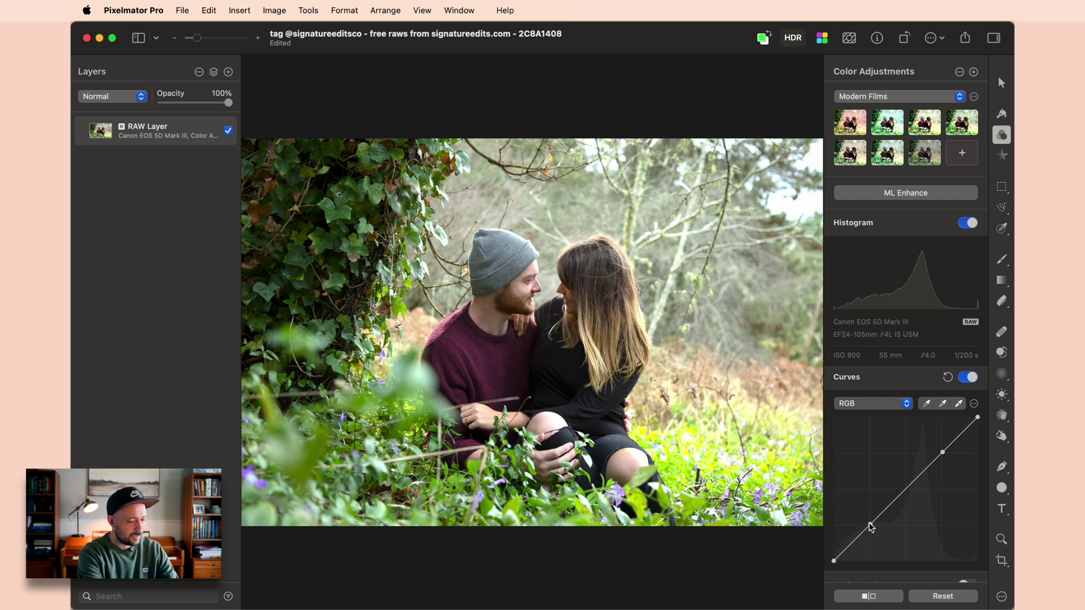
left_click_drag(872, 526, 886, 535)
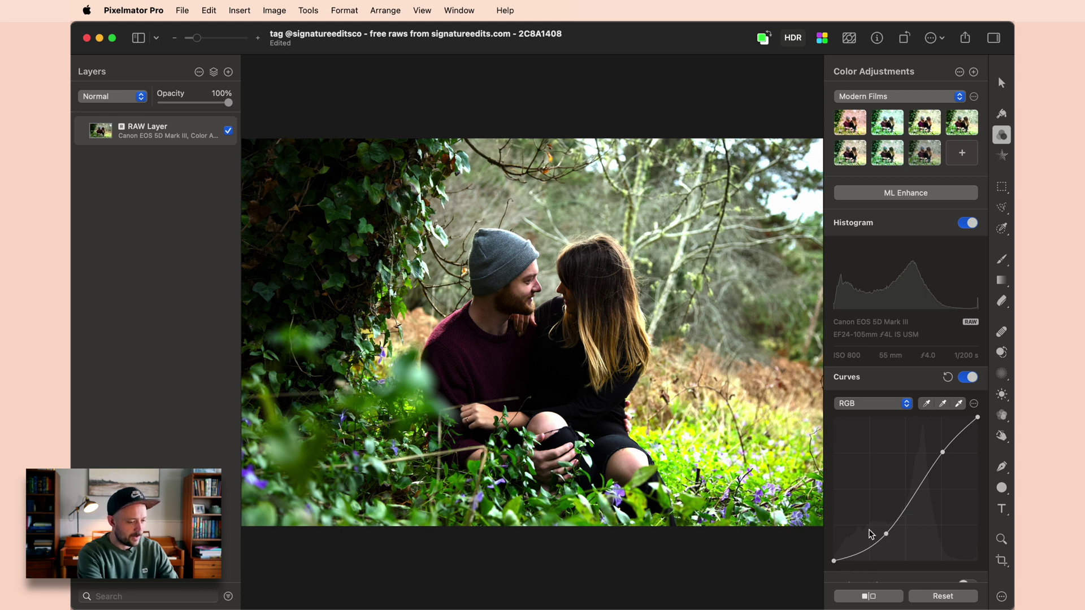
left_click_drag(886, 534, 892, 531)
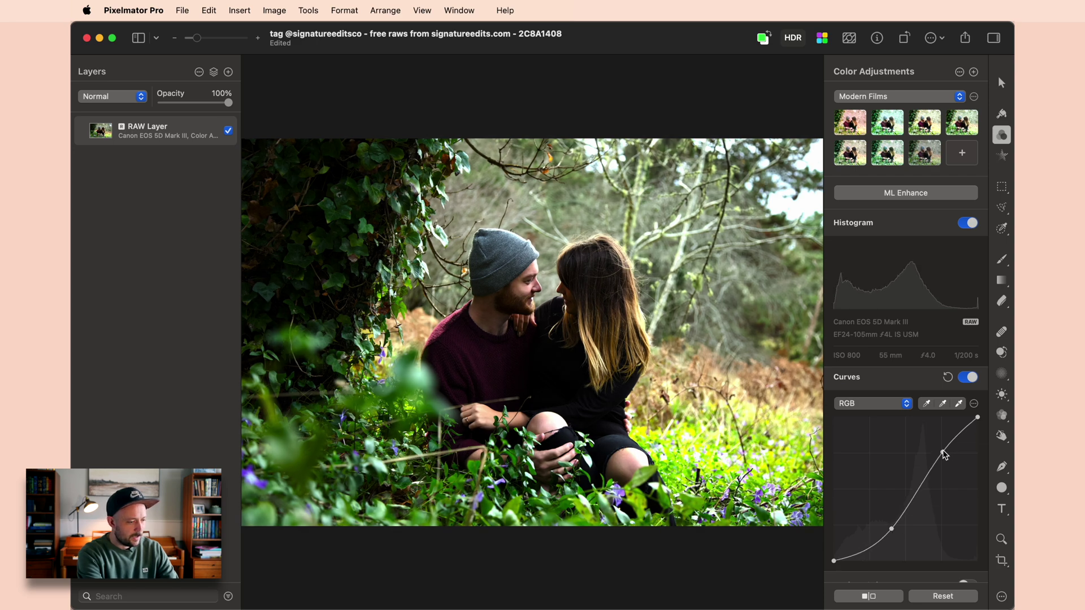
left_click_drag(942, 450, 948, 448)
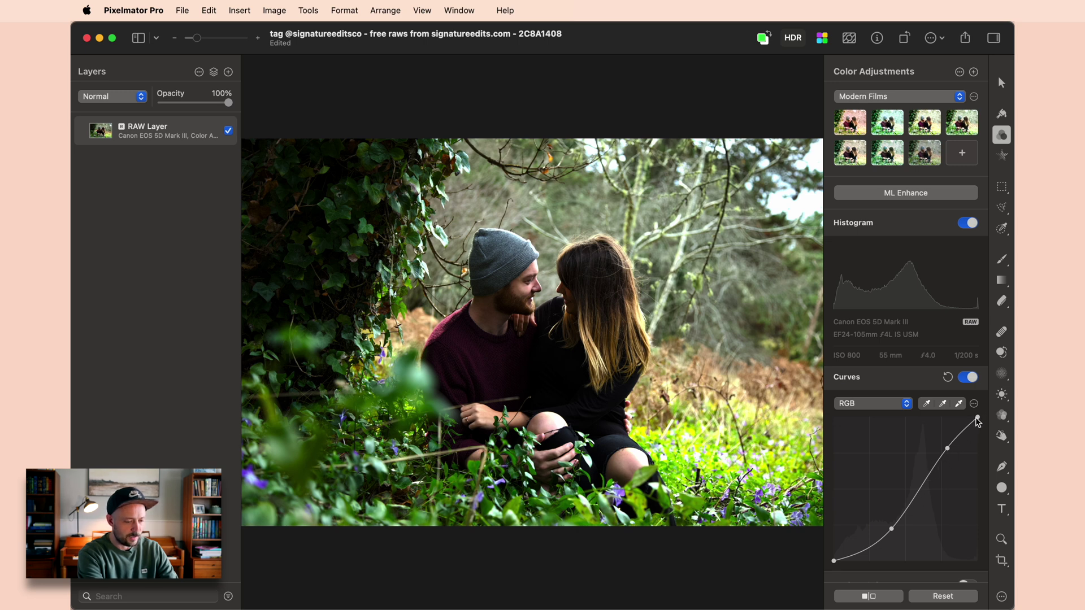
Compare the couple photo with and without the curve adjustment by toggling the original view twice
mouse_move(977, 419)
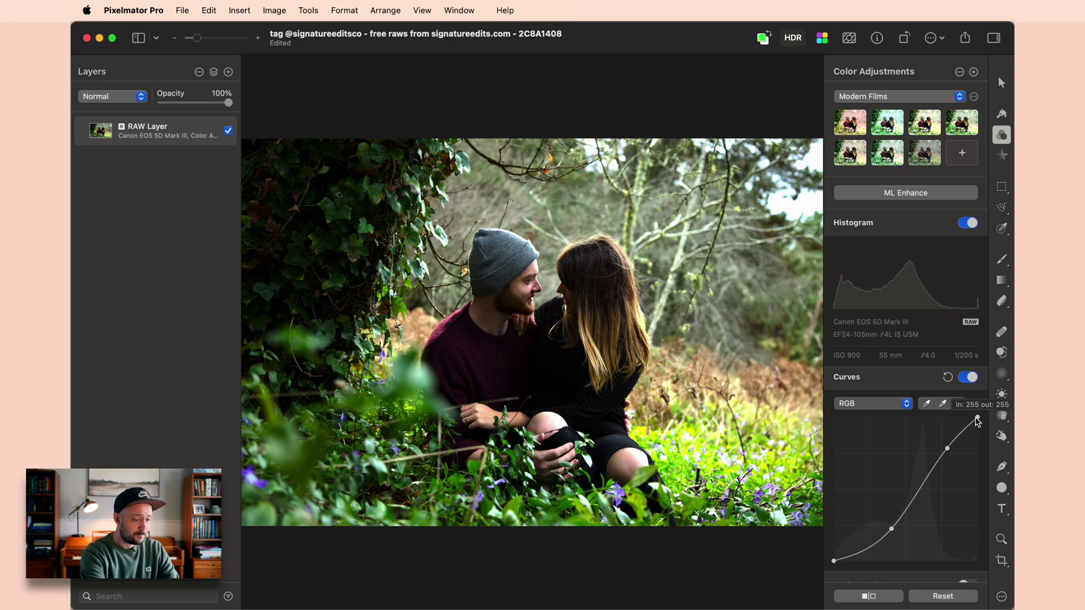
left_click(868, 597)
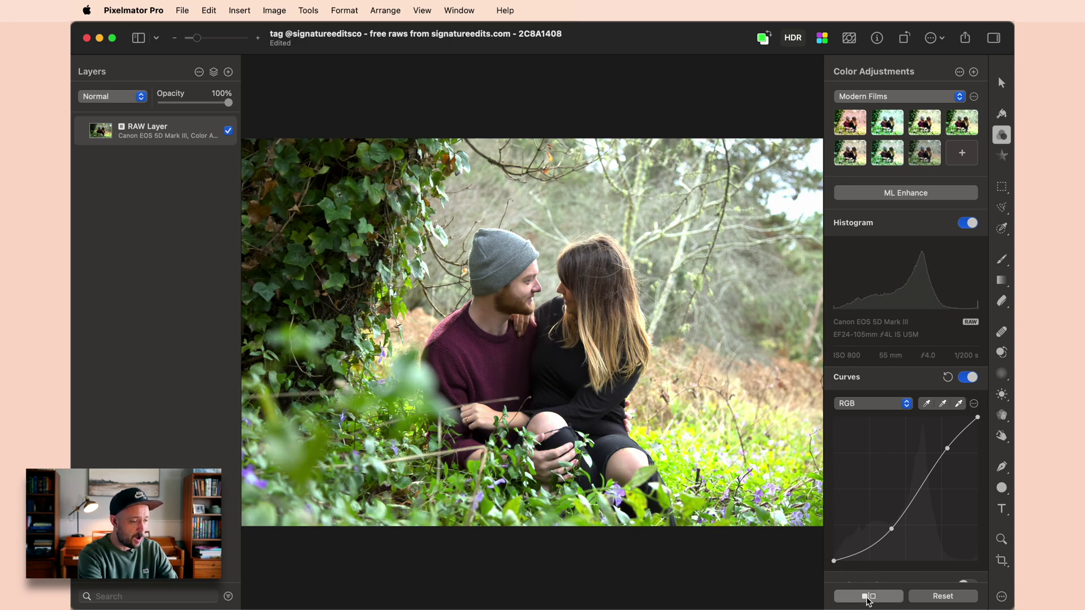
left_click(868, 597)
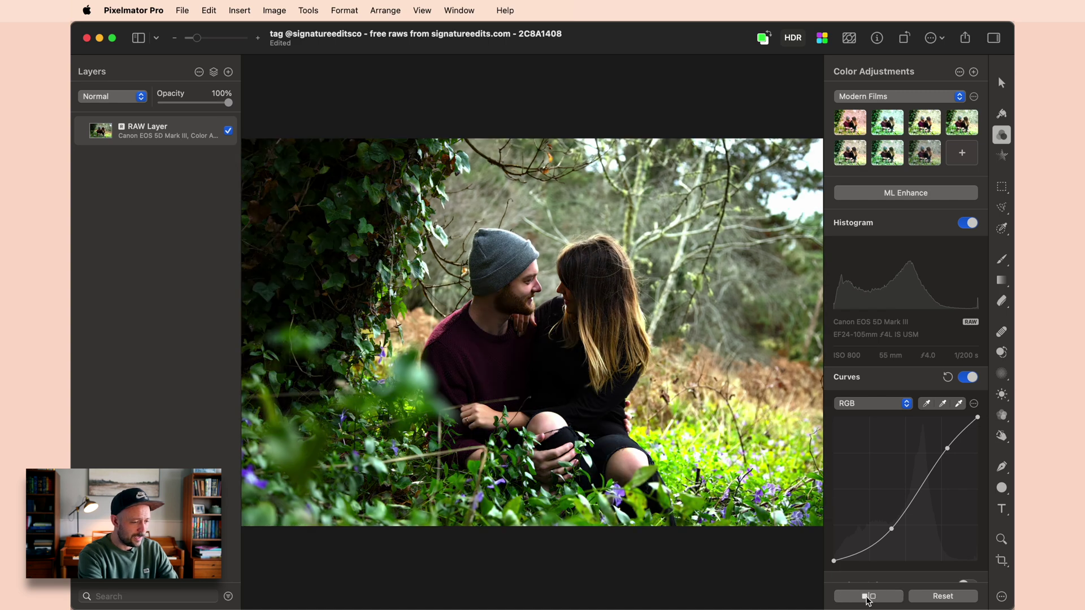
left_click(868, 597)
left_click(868, 596)
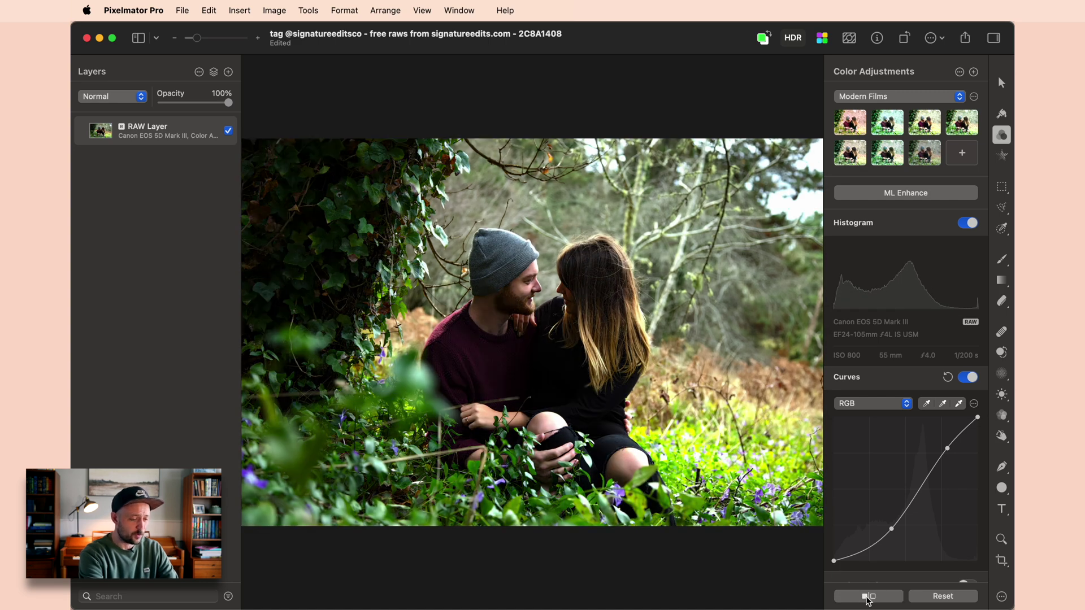
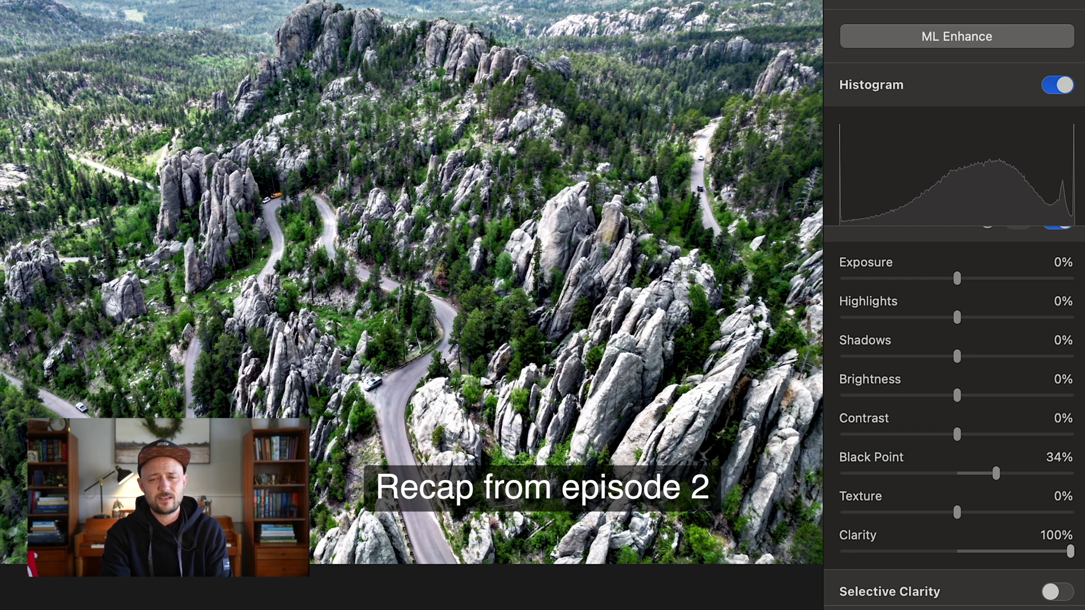
left_click_drag(1070, 555, 956, 557)
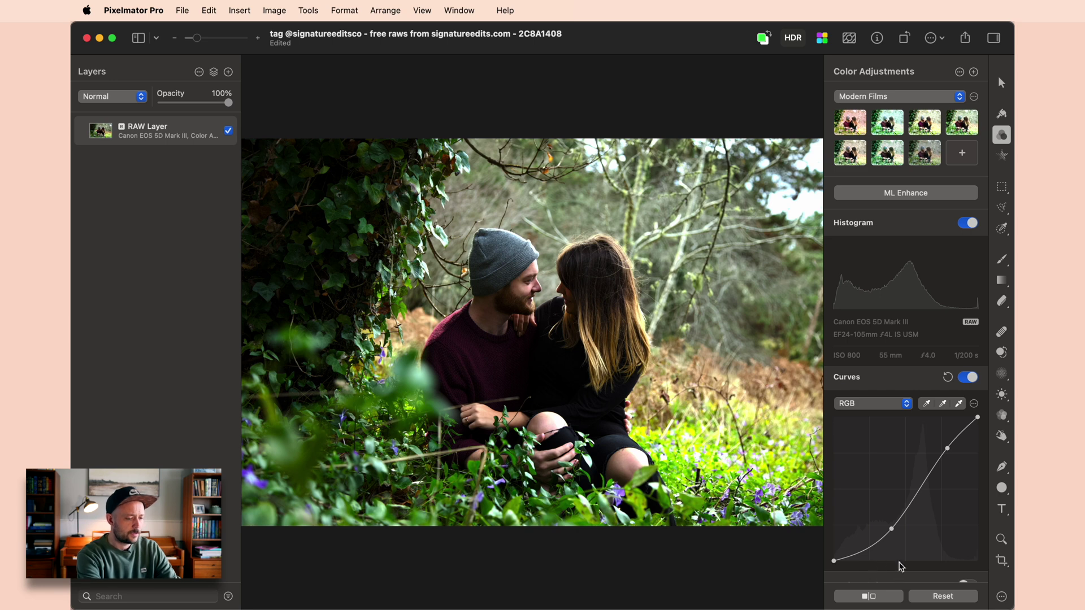
Try the Basic Clarity adjustment at 100% on the couple photo and return it to 0%
scroll(897, 508, "down", 10)
scroll(898, 480, "up", 5)
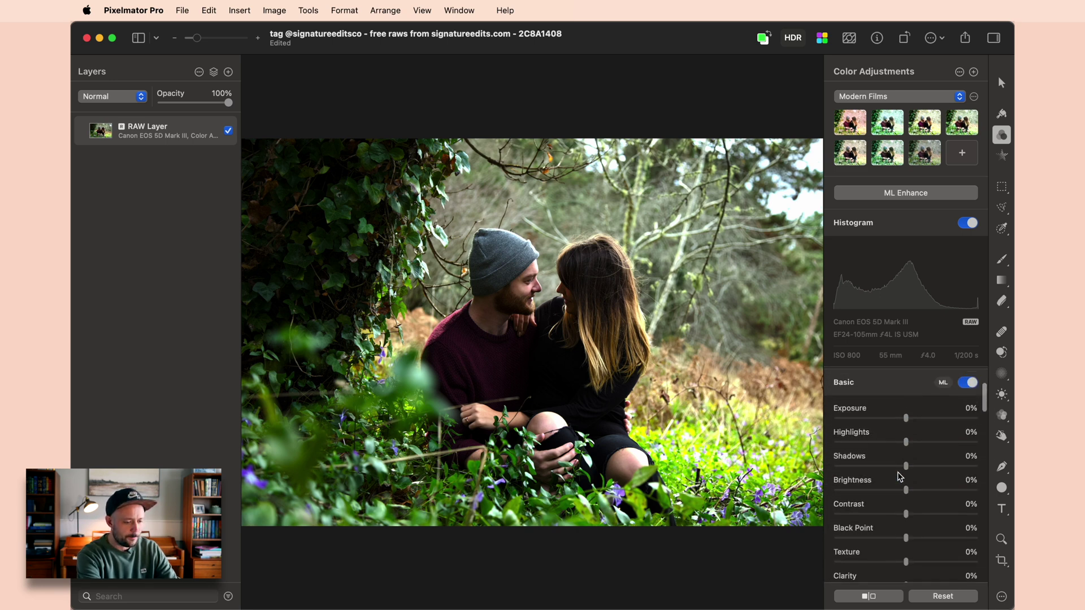
scroll(909, 508, "down", 1)
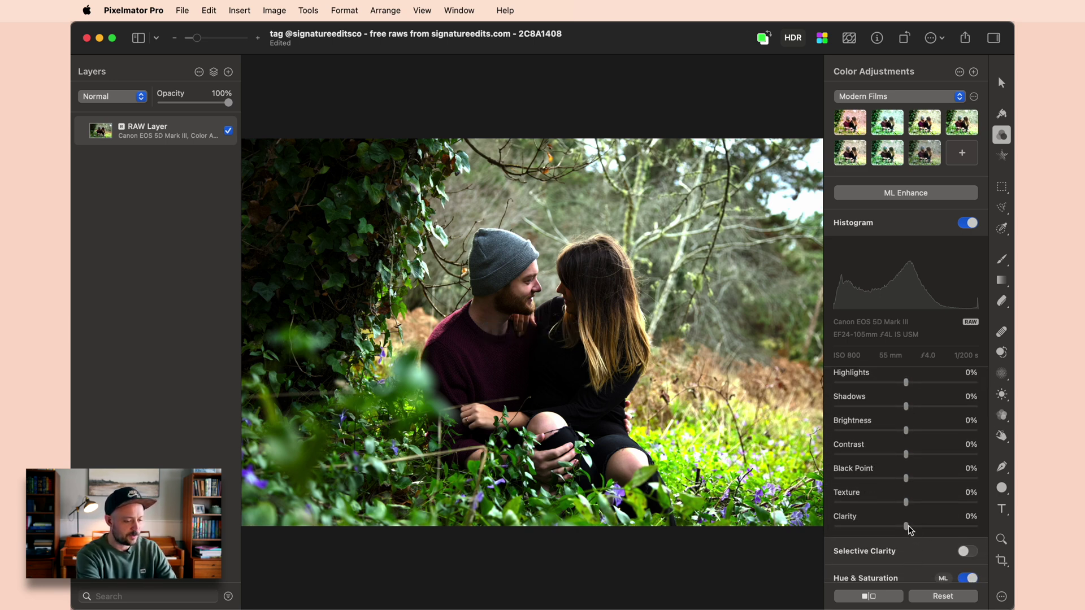
left_click_drag(912, 529, 976, 528)
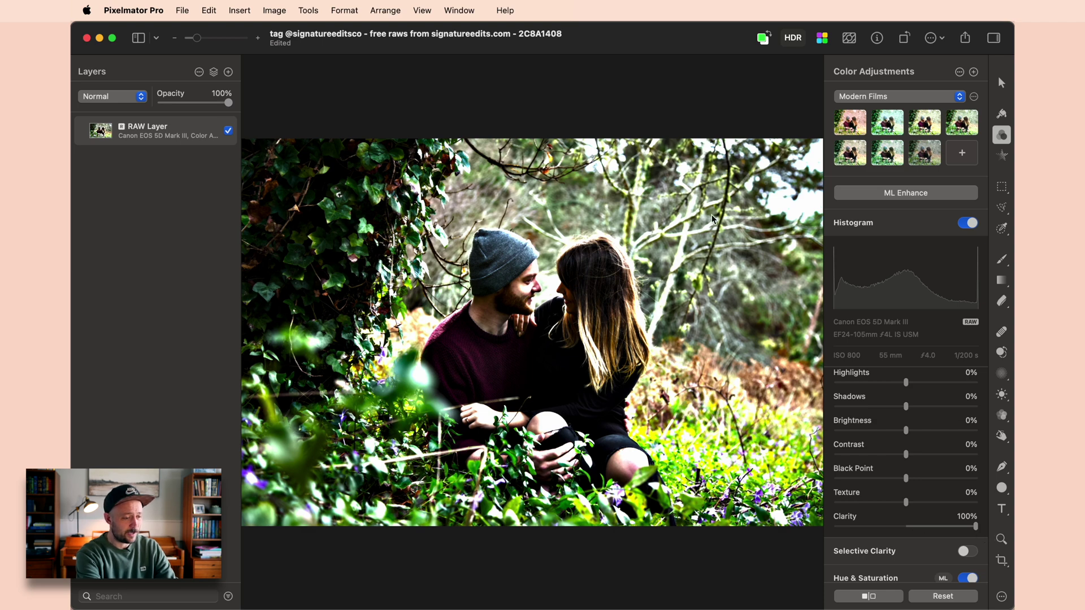
double_click(958, 512)
type("12")
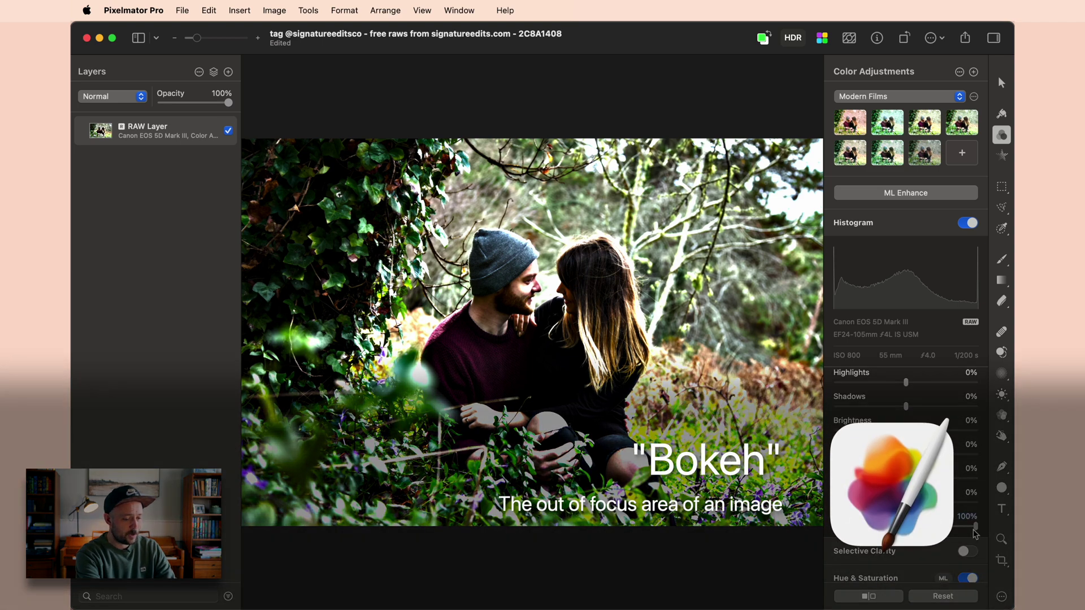
key("Return")
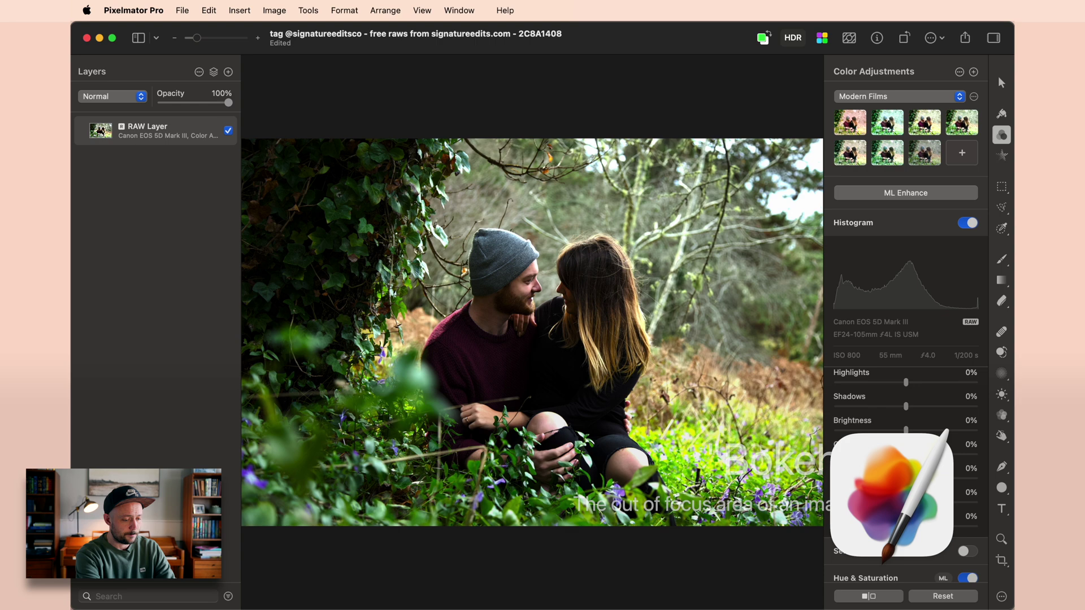
double_click(904, 528)
Turn on Selective Clarity and target its settings at the Highlights
scroll(904, 538, "down", 5)
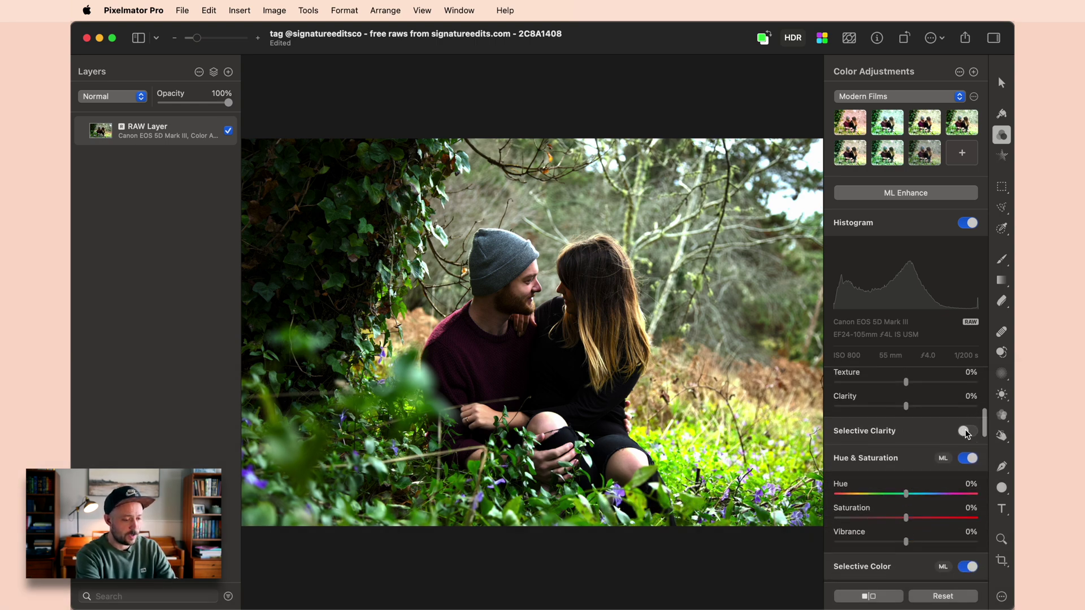
left_click(965, 432)
scroll(965, 433, "down", 1)
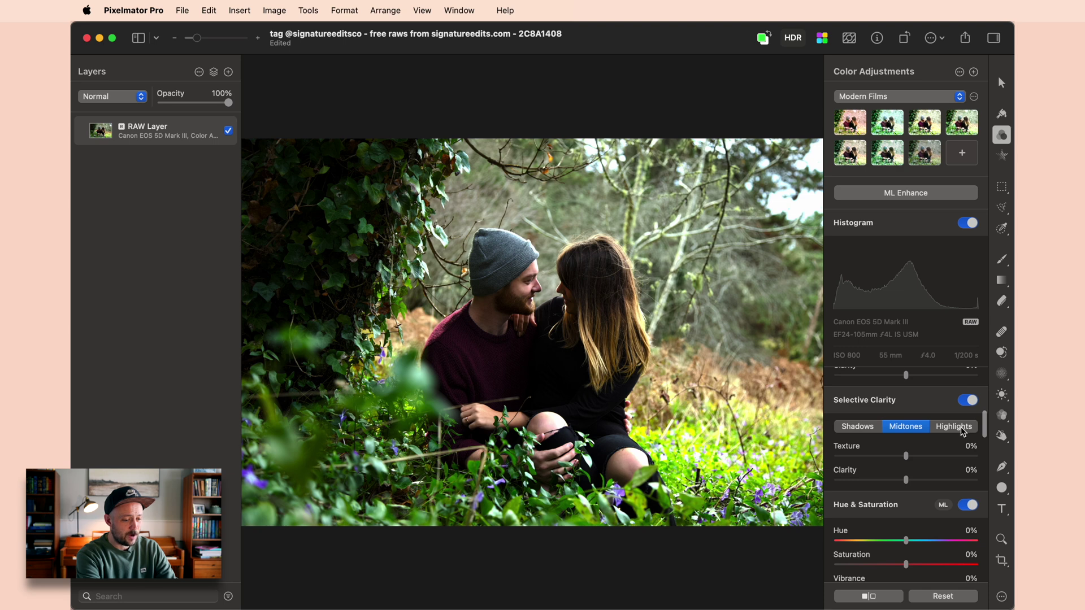
left_click(961, 426)
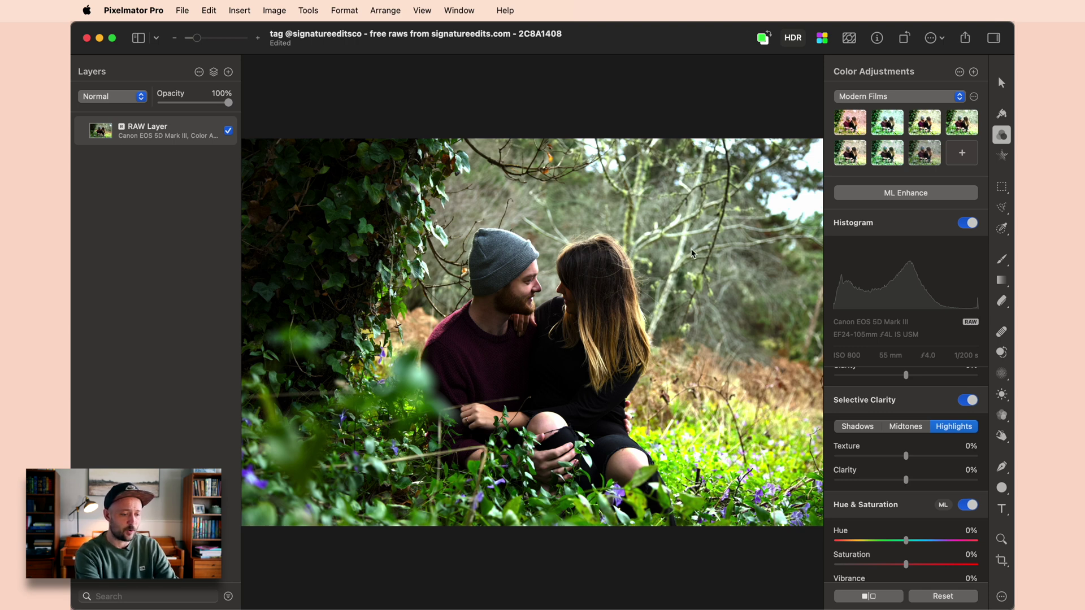
Target the Shadows in Selective Clarity, set their texture to 100% and inspect the dark ivy leaves up close
left_click(859, 428)
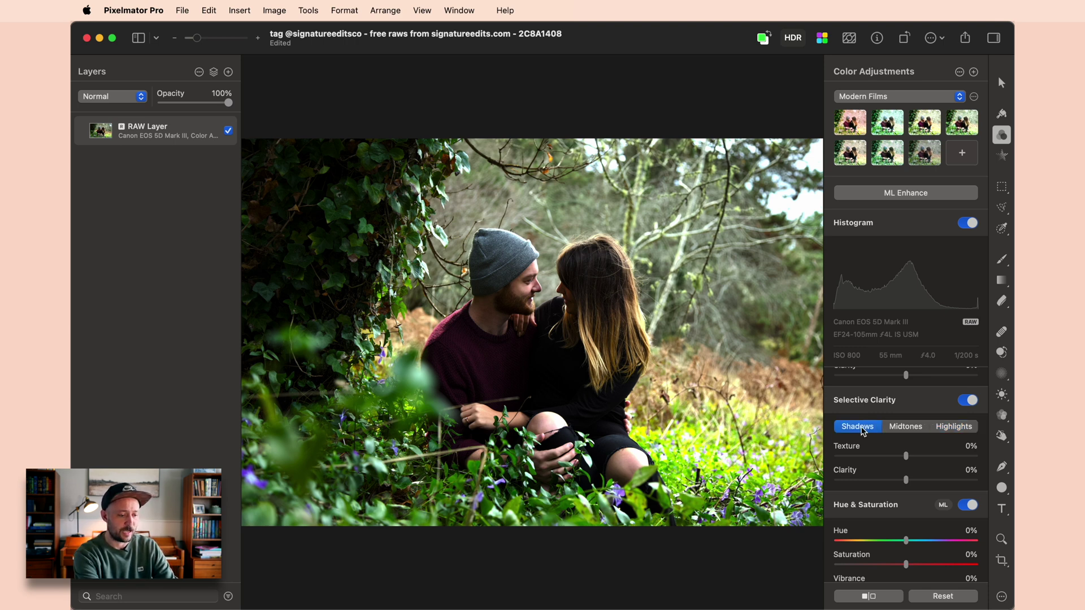
left_click(903, 430)
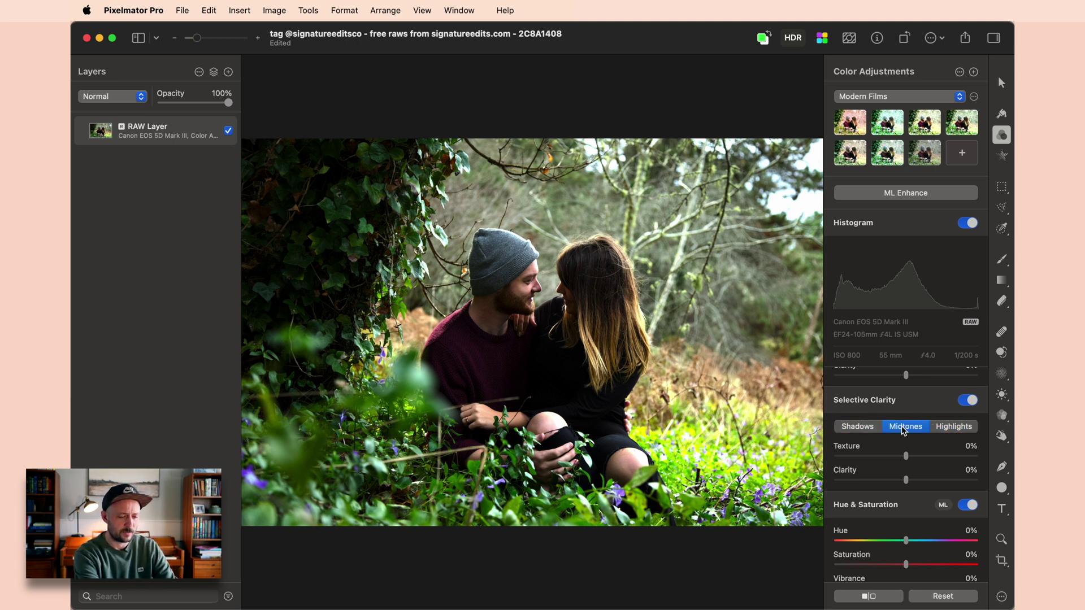
left_click(866, 431)
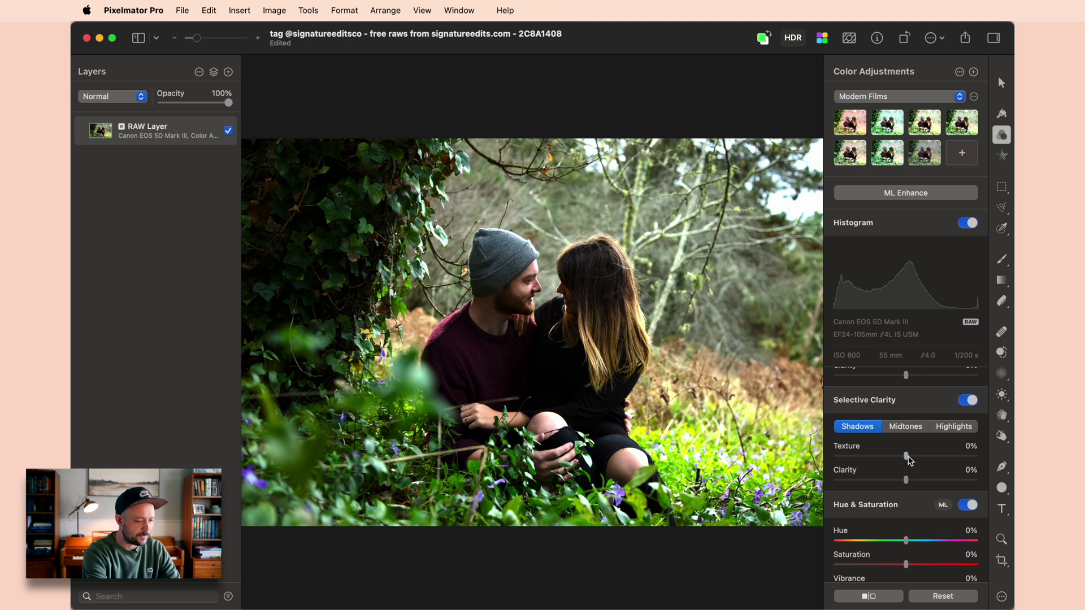
left_click_drag(906, 456, 1002, 489)
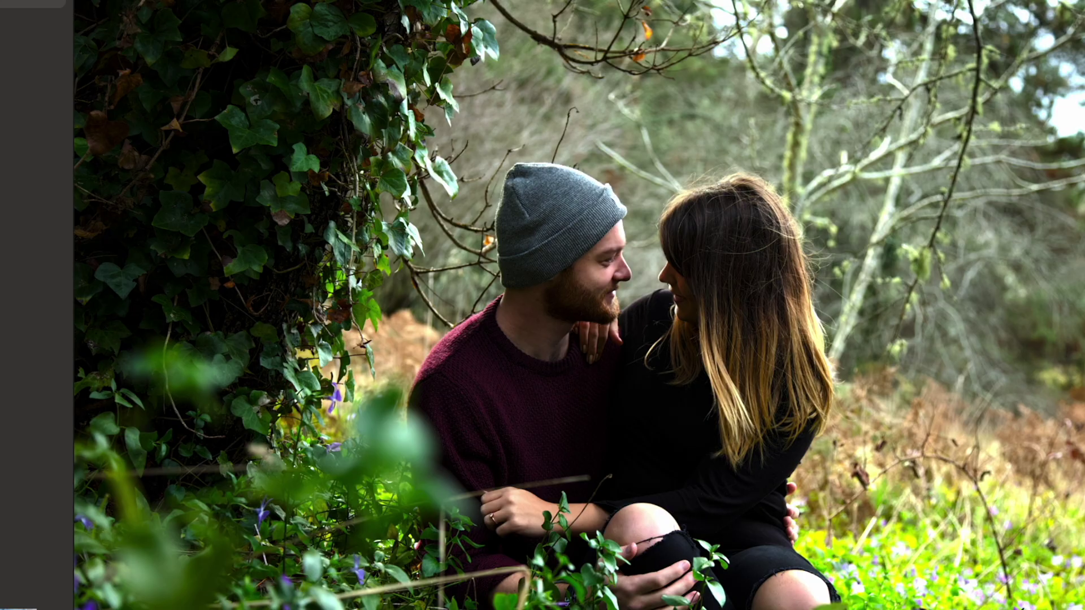
scroll(230, 158, "up", 3)
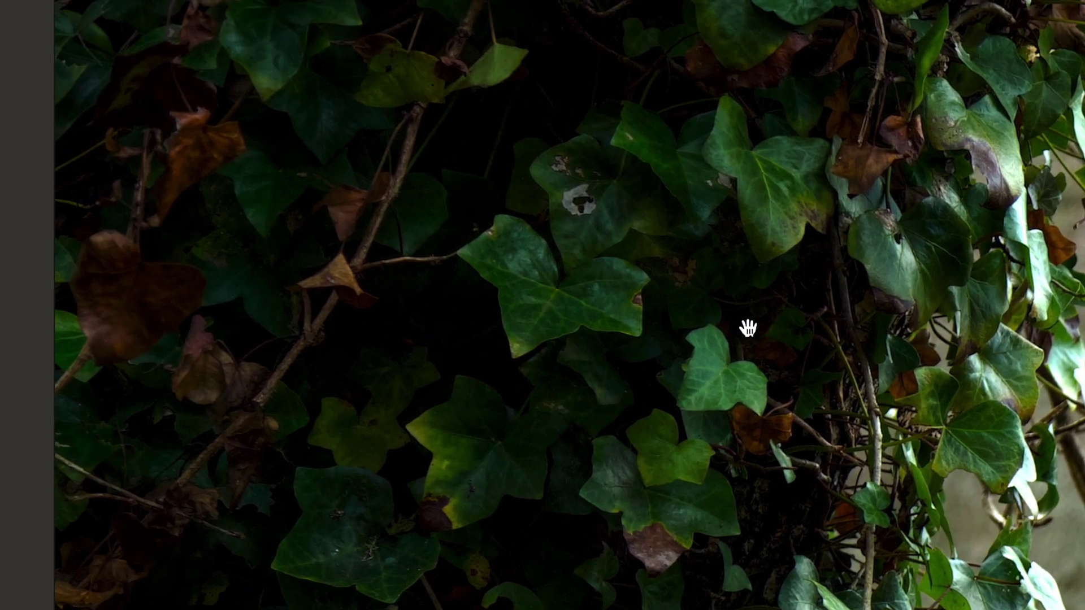
left_click_drag(748, 324, 794, 294)
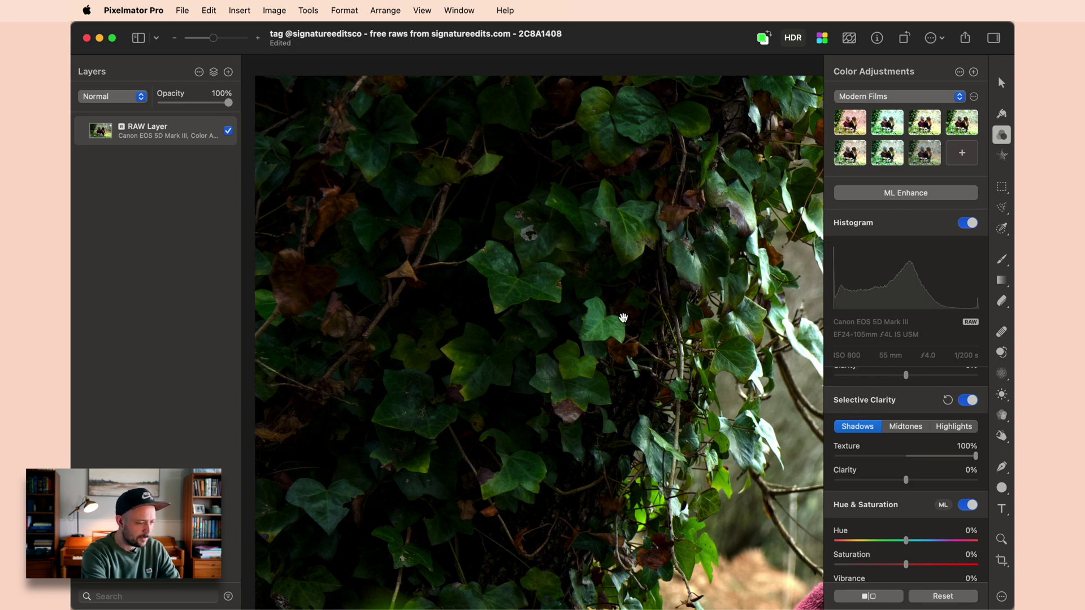
scroll(623, 319, "down", 5)
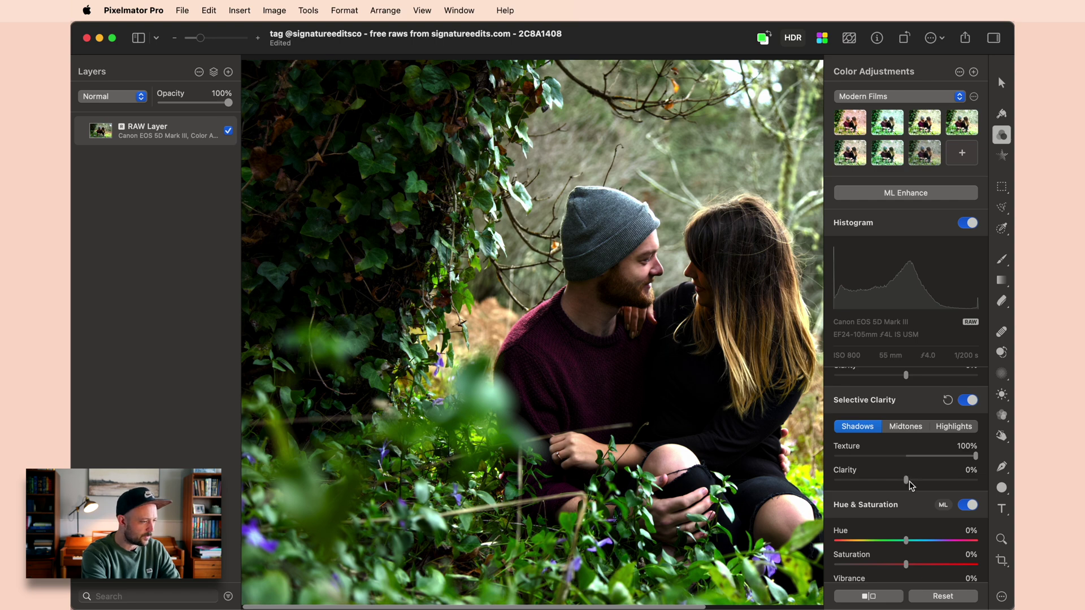
Try the Shadows' clarity at 100% in Selective Clarity, reducing it to 21%
left_click_drag(905, 480, 988, 488)
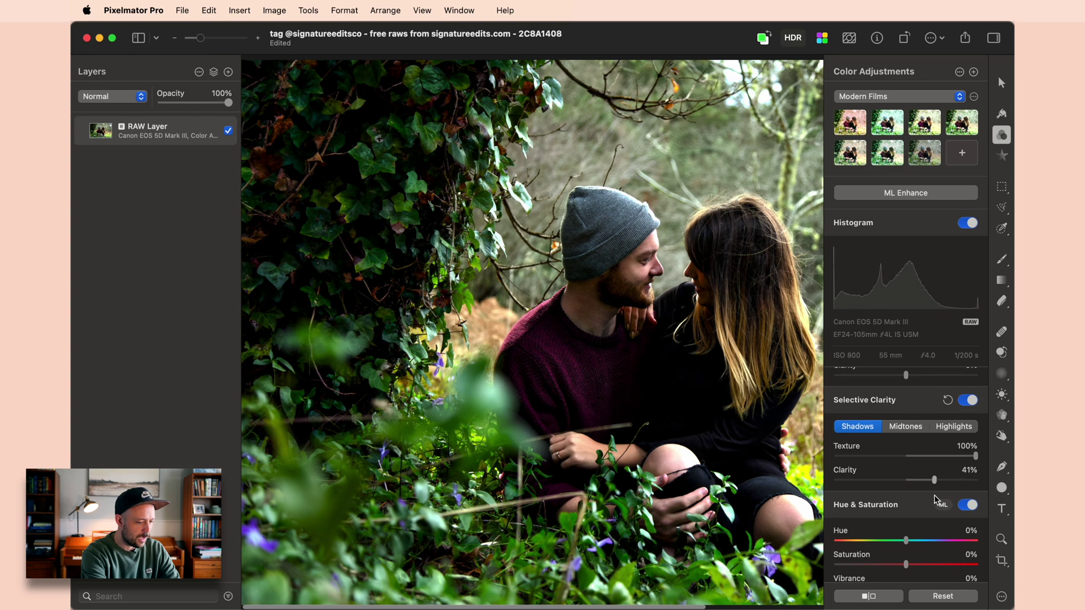
scroll(672, 468, "down", 5)
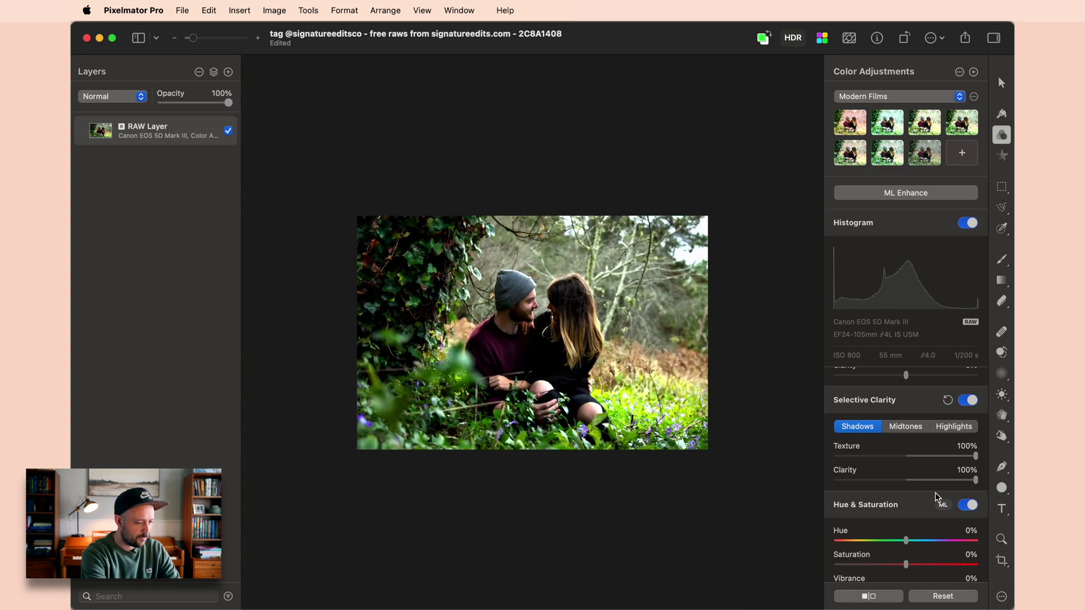
mouse_move(975, 480)
left_mouse_down()
mouse_move(936, 485)
mouse_move(992, 480)
left_mouse_up()
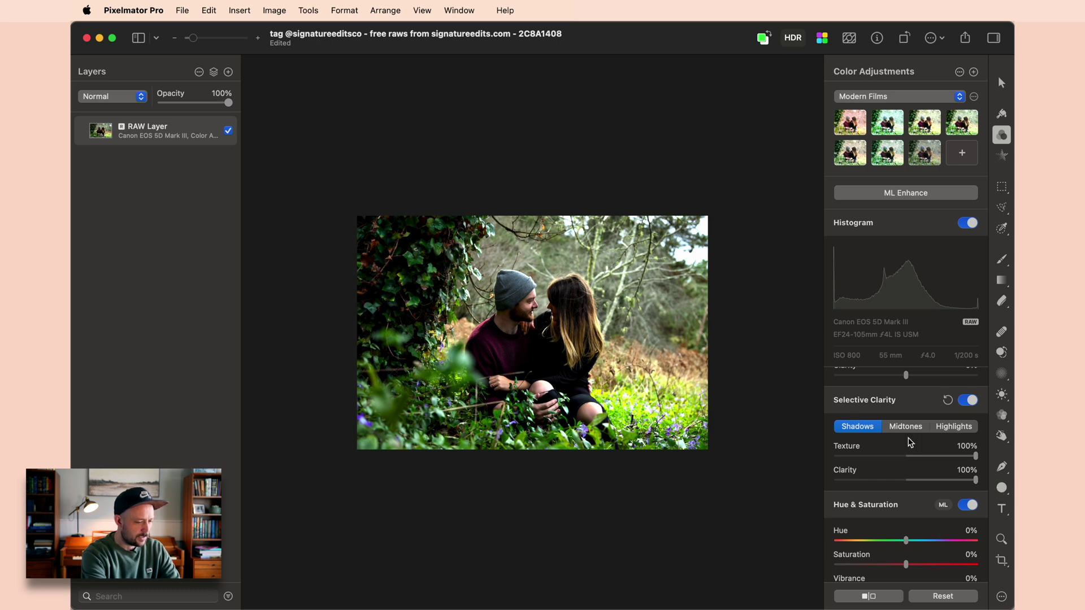
left_click_drag(977, 482, 922, 486)
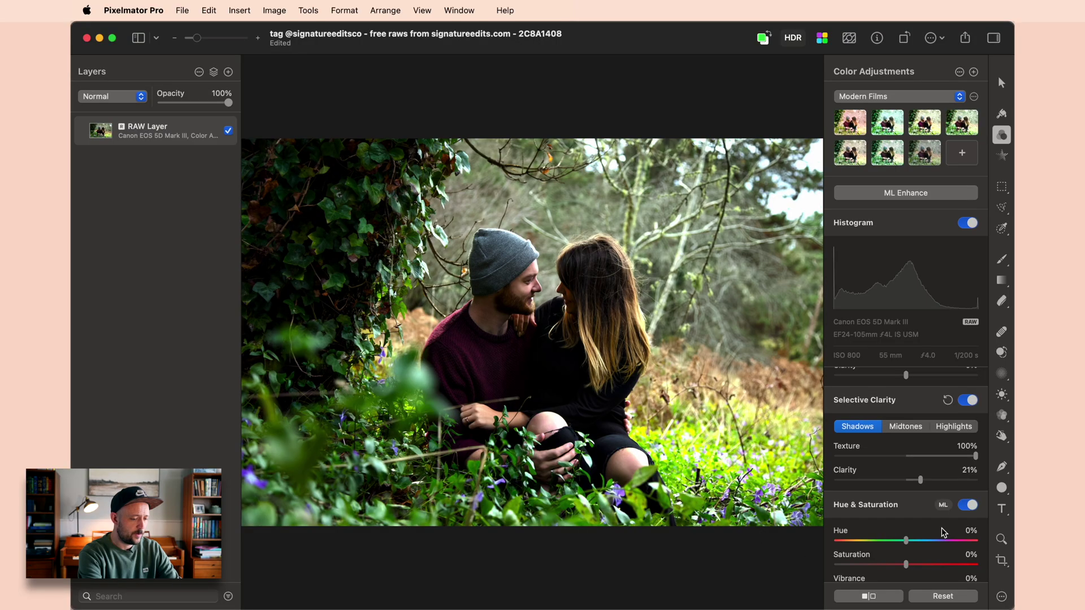
Adjust the greens in Selective Color to 30% hue, -41% saturation and -100% brightness
scroll(941, 529, "down", 5)
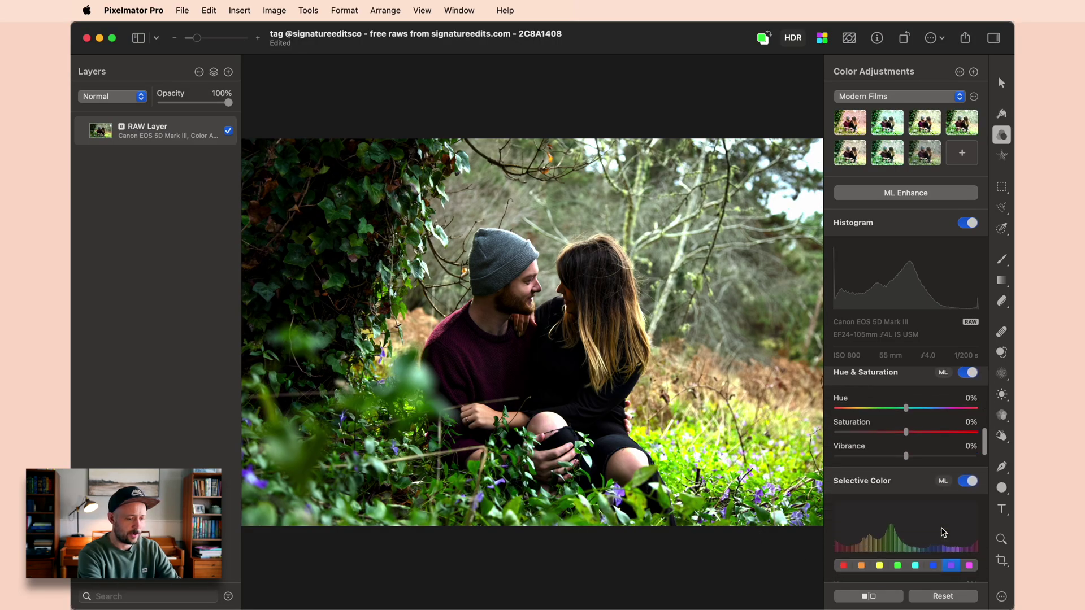
scroll(940, 531, "down", 1)
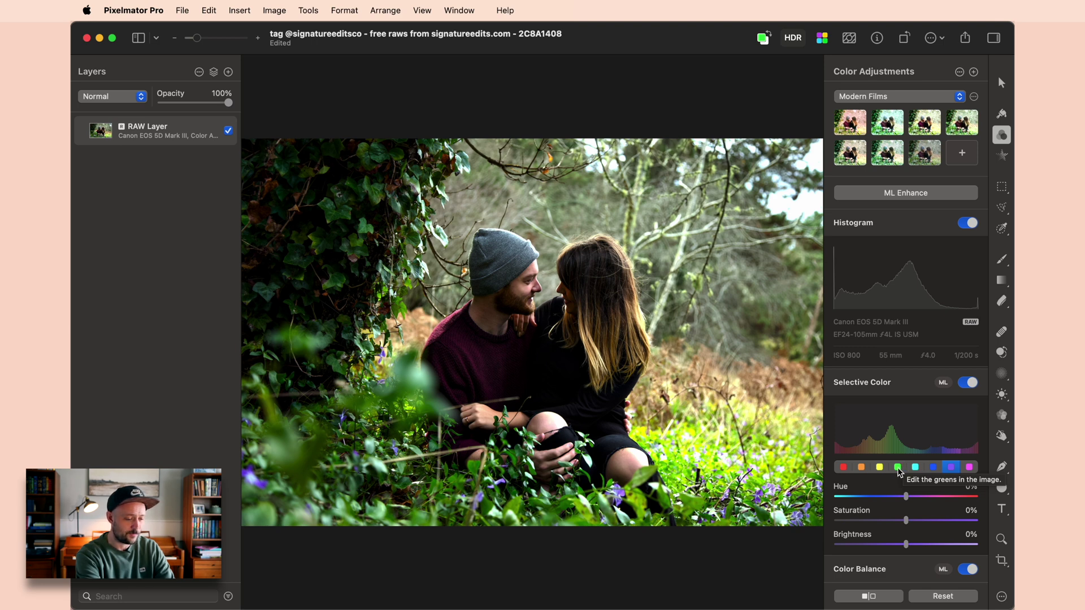
left_click(898, 469)
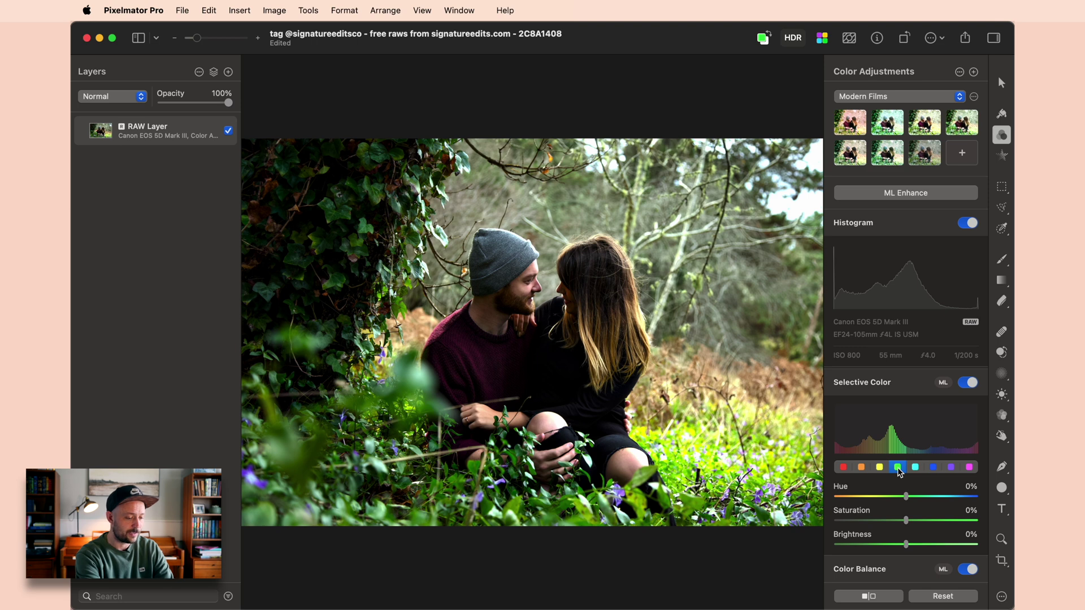
left_click_drag(908, 547, 830, 534)
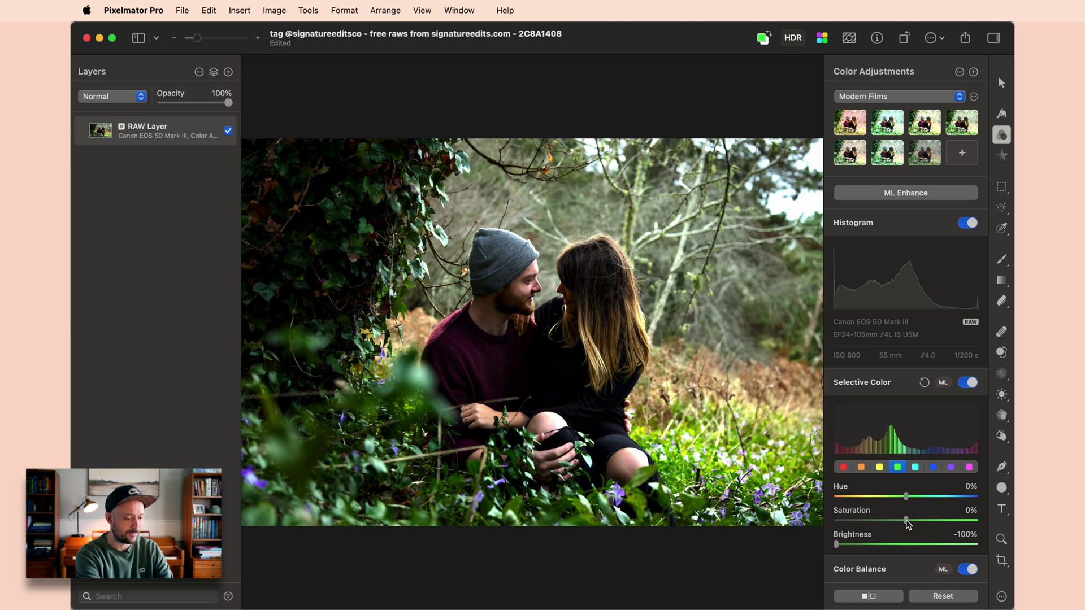
left_click_drag(907, 523, 879, 534)
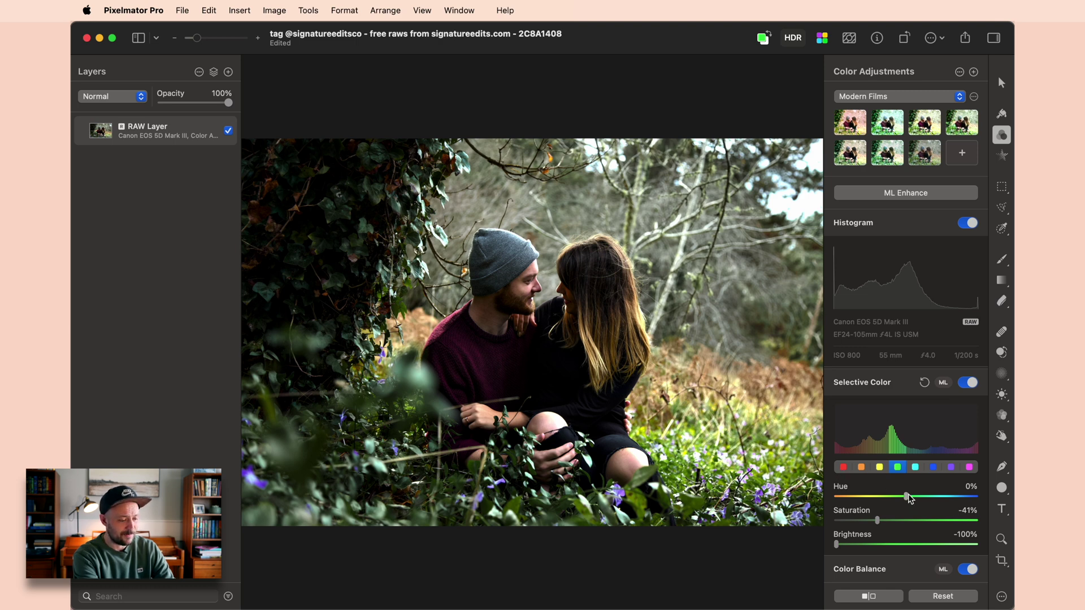
left_click_drag(907, 494, 986, 500)
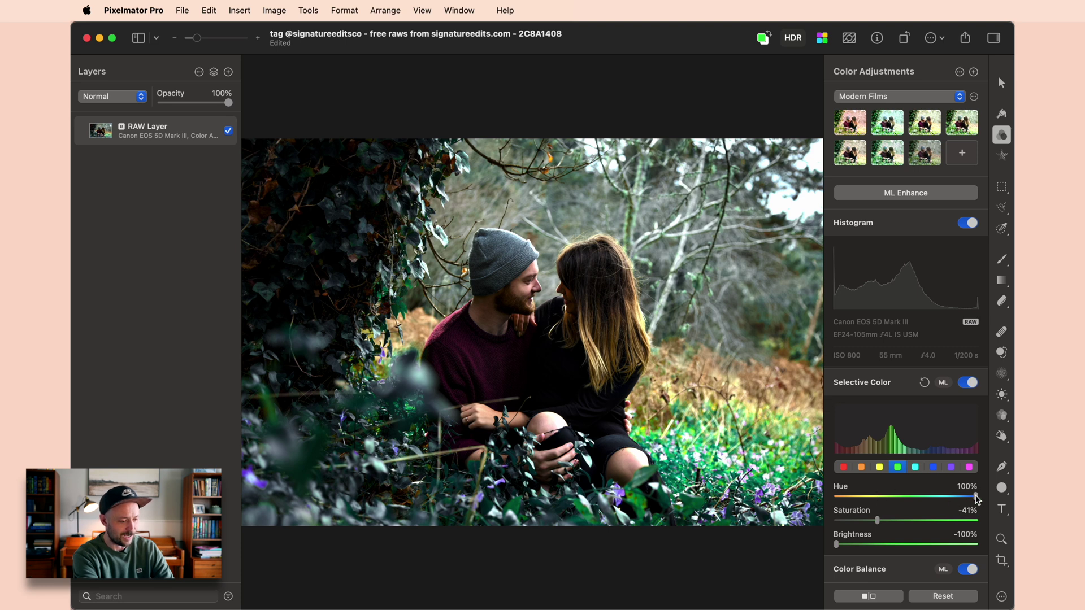
left_click_drag(977, 499, 943, 504)
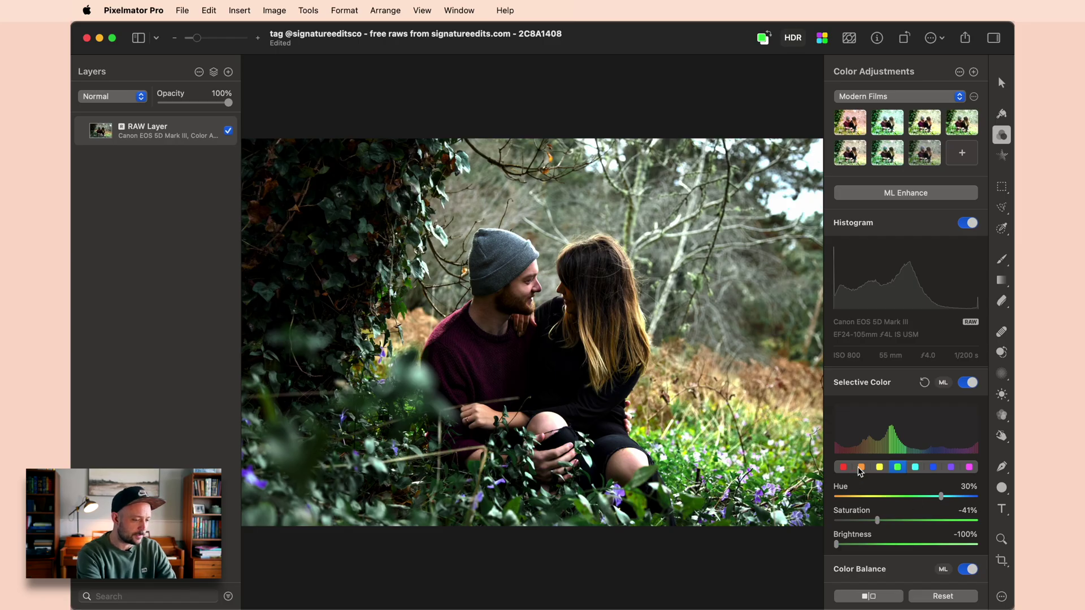
Target the oranges in Selective Color, try their saturation at 100% and inspect the ferns and the couple's faces up close
left_click(861, 469)
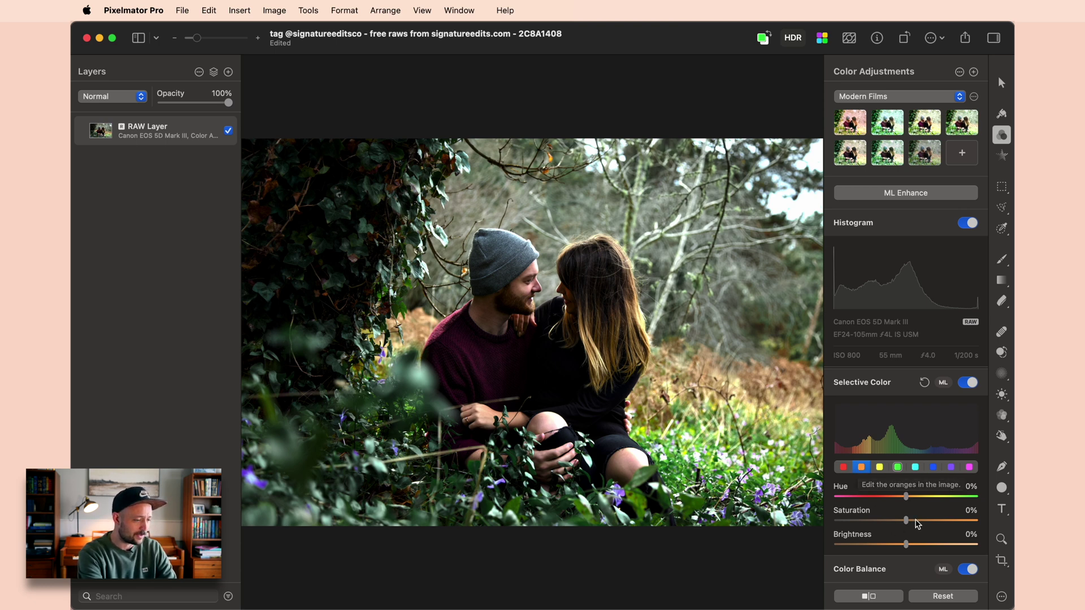
left_click_drag(906, 519, 975, 519)
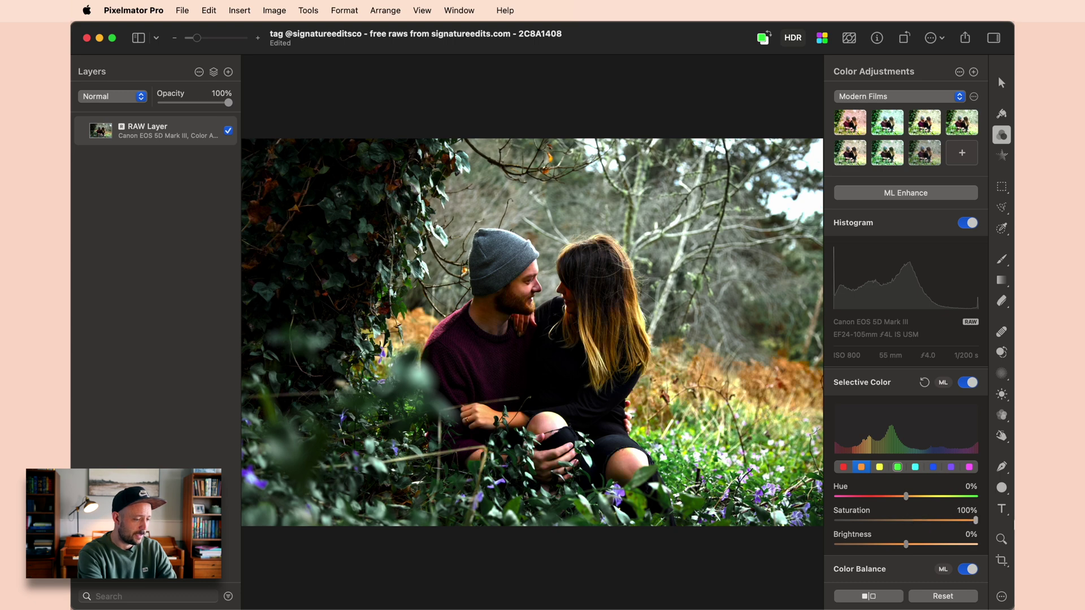
scroll(735, 361, "up", 5)
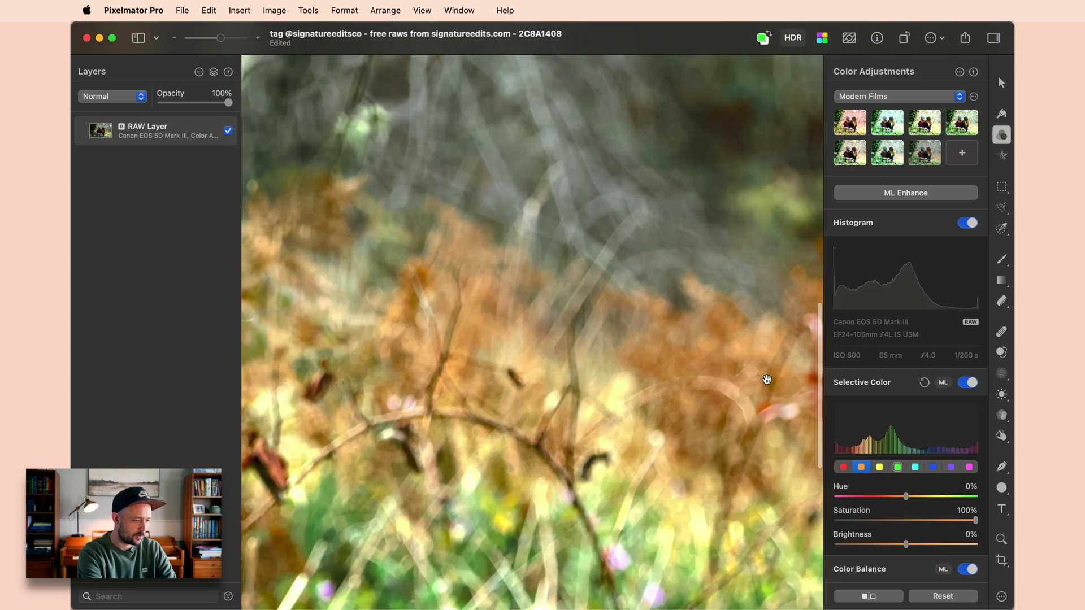
scroll(735, 388, "down", 5)
scroll(736, 388, "up", 4)
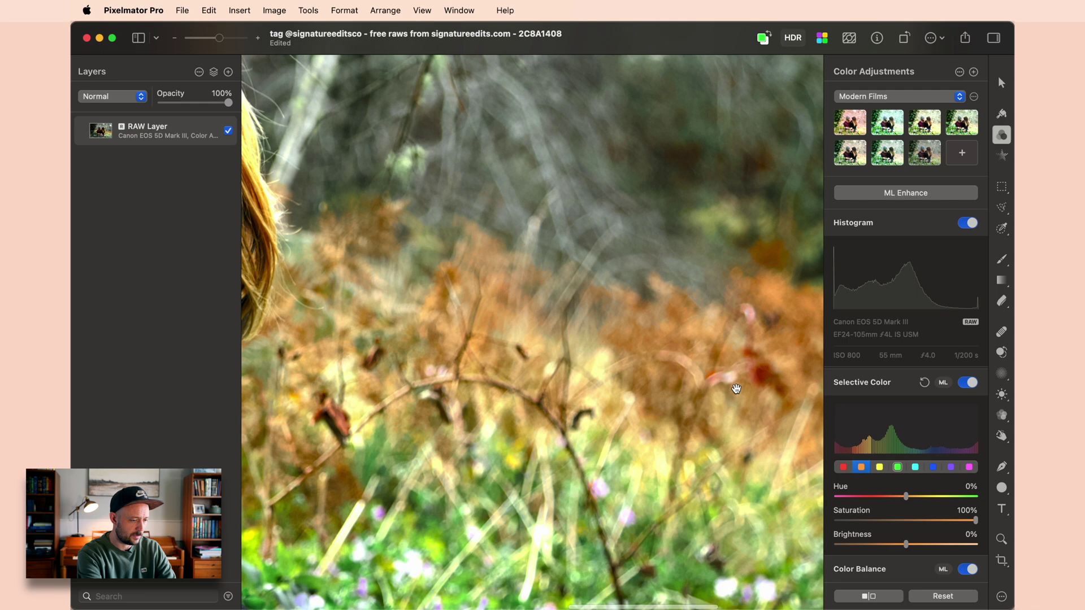
scroll(735, 388, "left", 15)
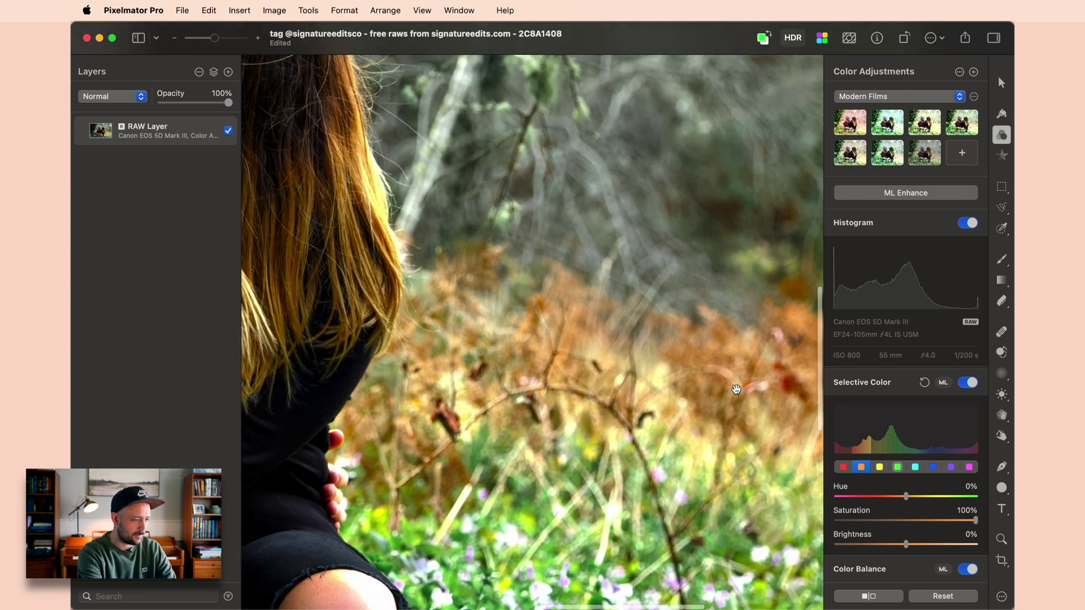
scroll(736, 389, "right", 5)
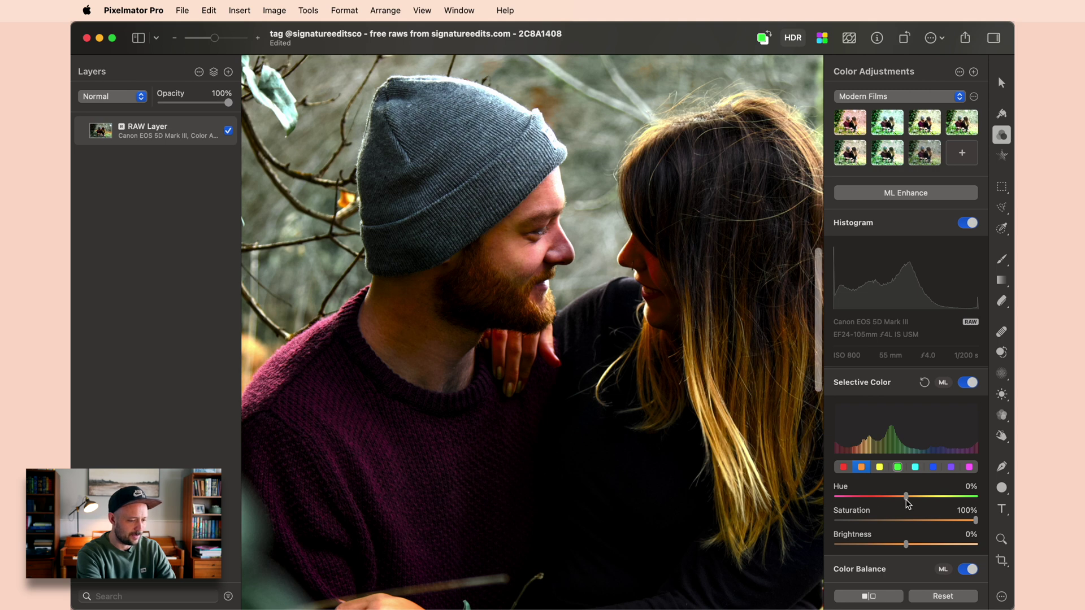
Set the oranges' saturation to 36% and brightness to -41%, and check the whole photo
left_click_drag(976, 521, 907, 517)
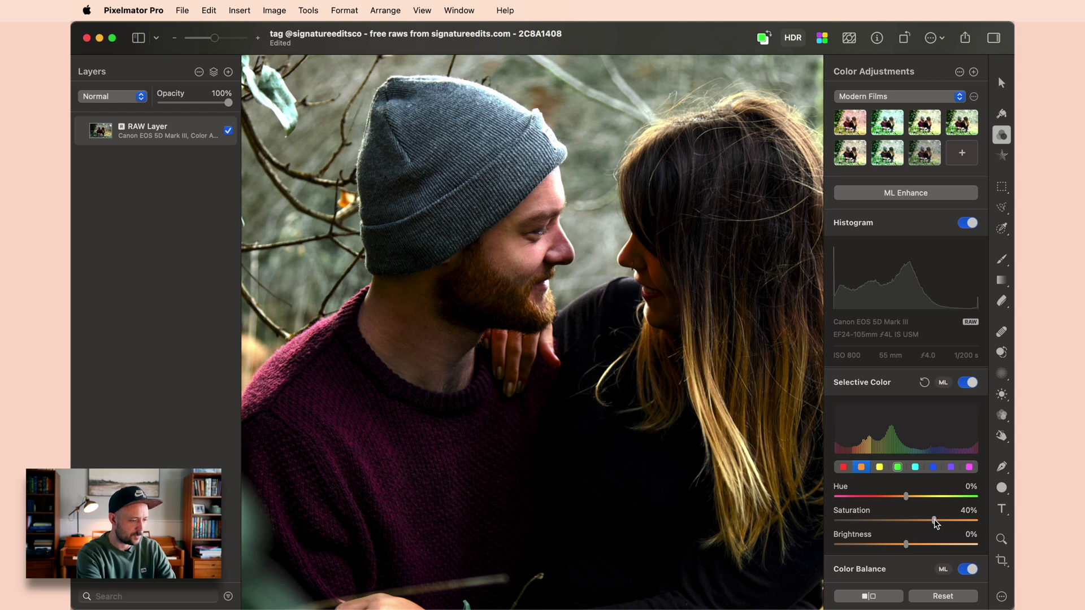
left_click_drag(934, 520, 931, 521)
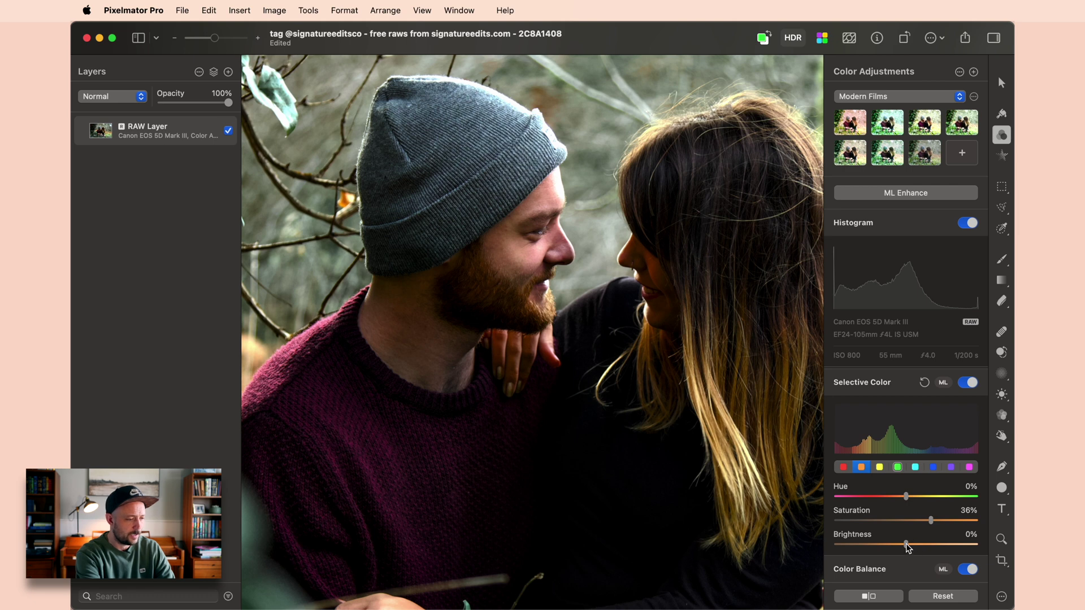
left_click_drag(906, 545, 876, 557)
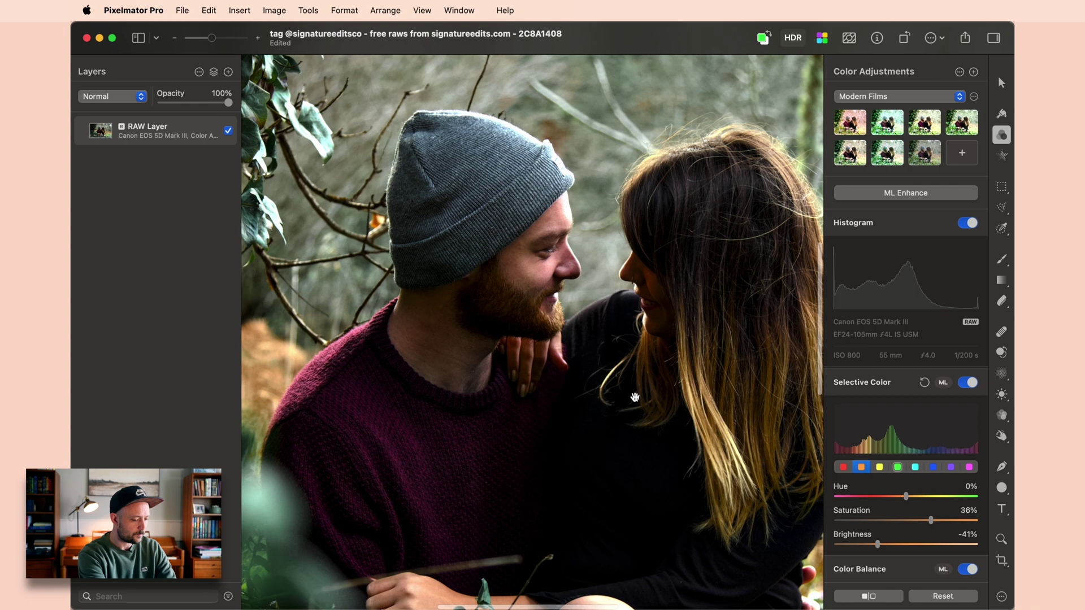
key("super+minus")
key("super+0")
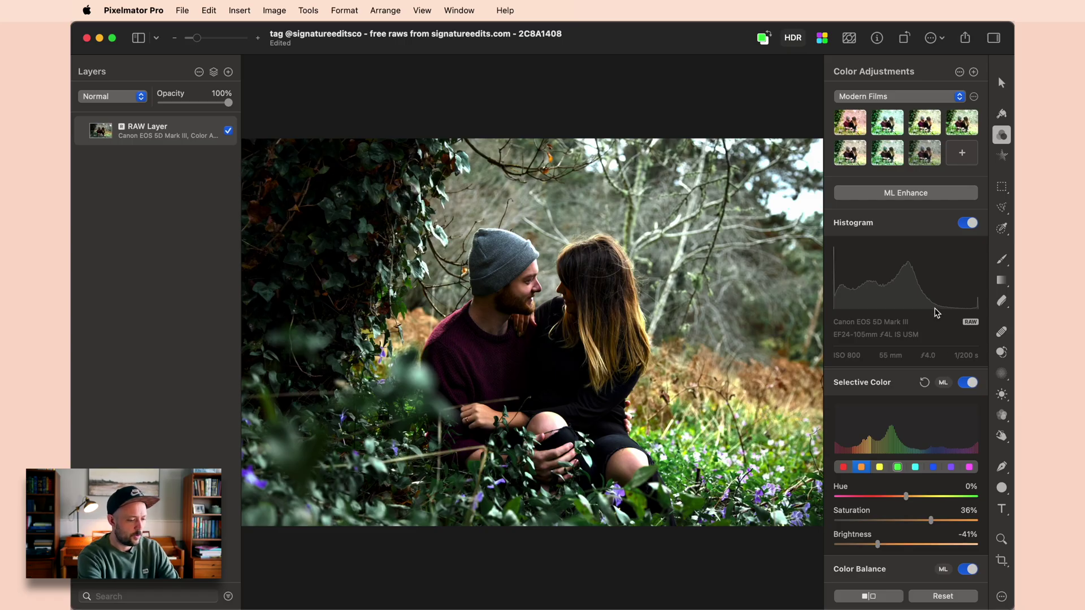
Adjust the reds in Selective Color to 7% hue, 12% saturation and -78% brightness, checking the skin tones up close
left_click(848, 467)
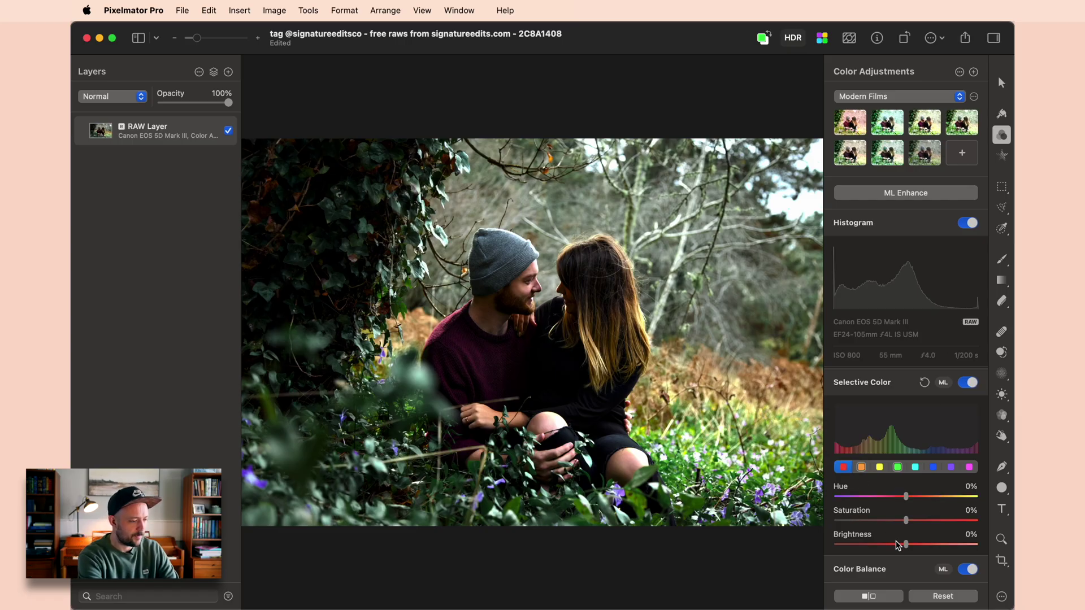
left_click_drag(906, 545, 938, 497)
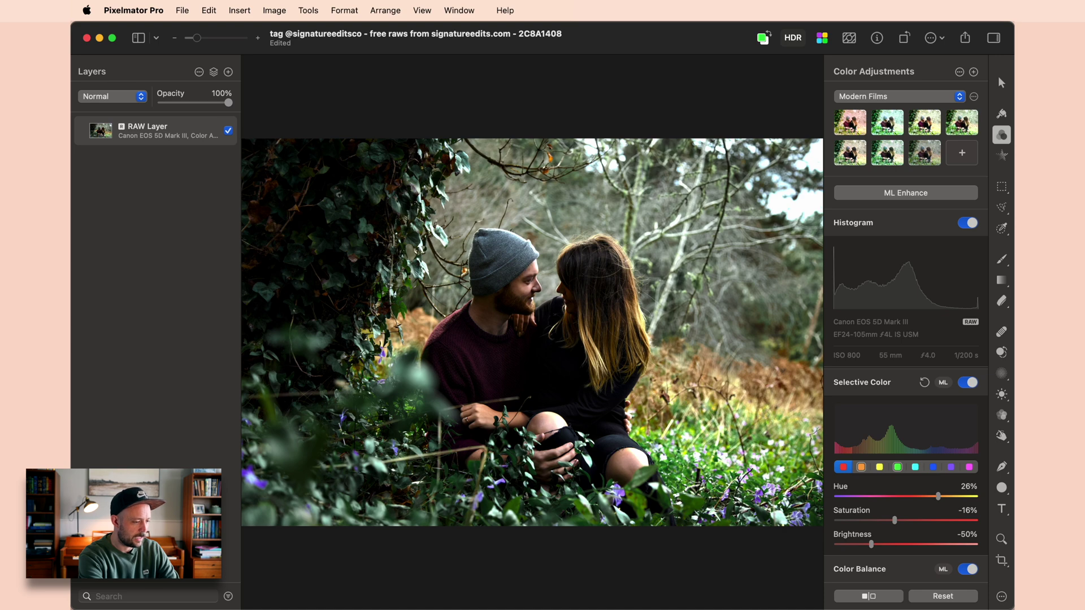
scroll(526, 267, "up", 5)
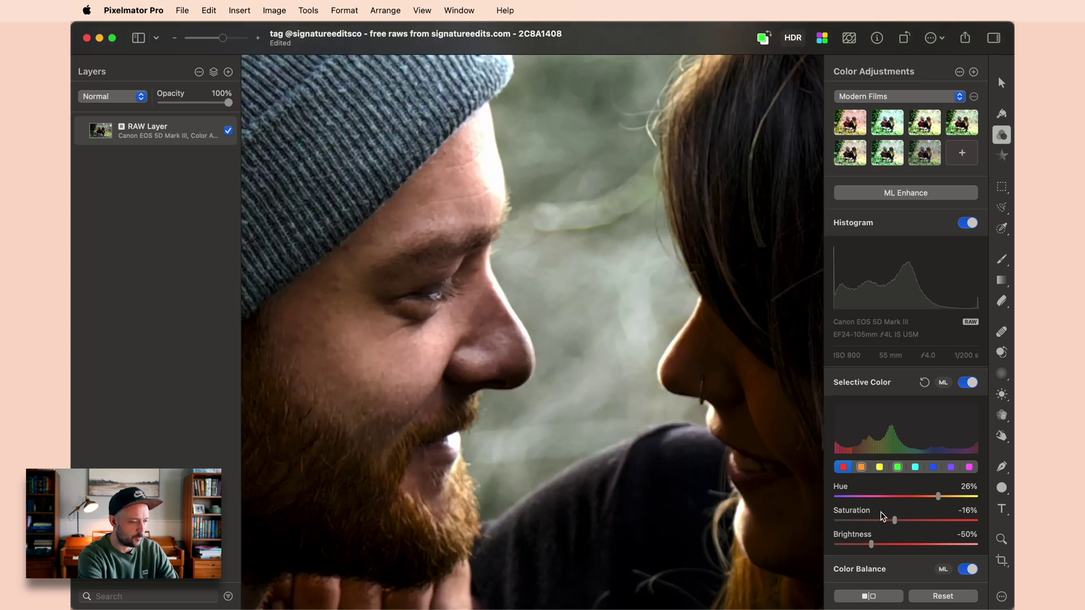
left_click_drag(891, 519, 852, 548)
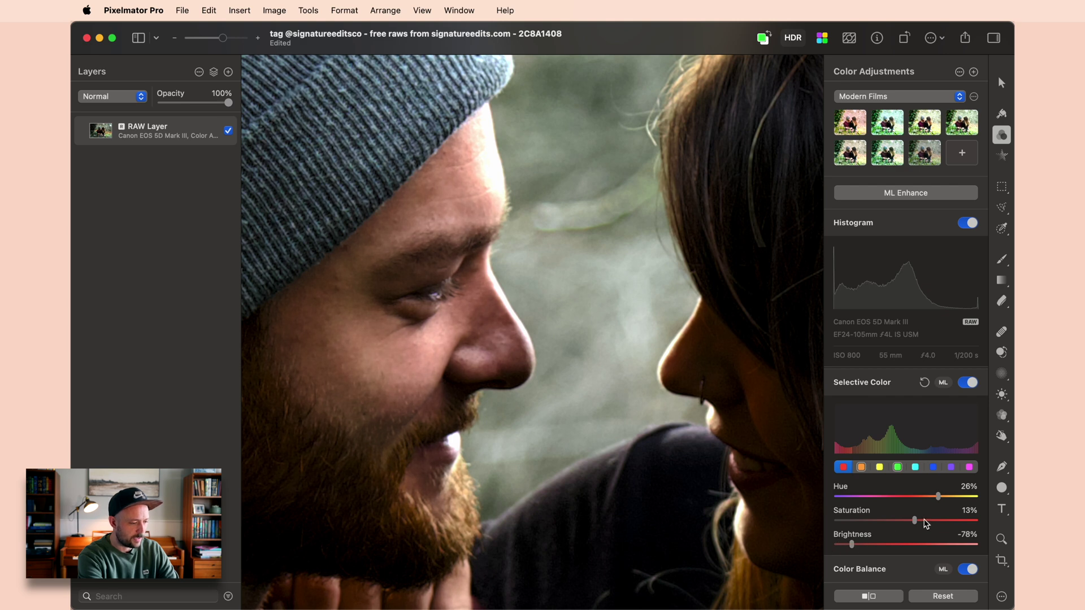
left_click_drag(938, 496, 914, 523)
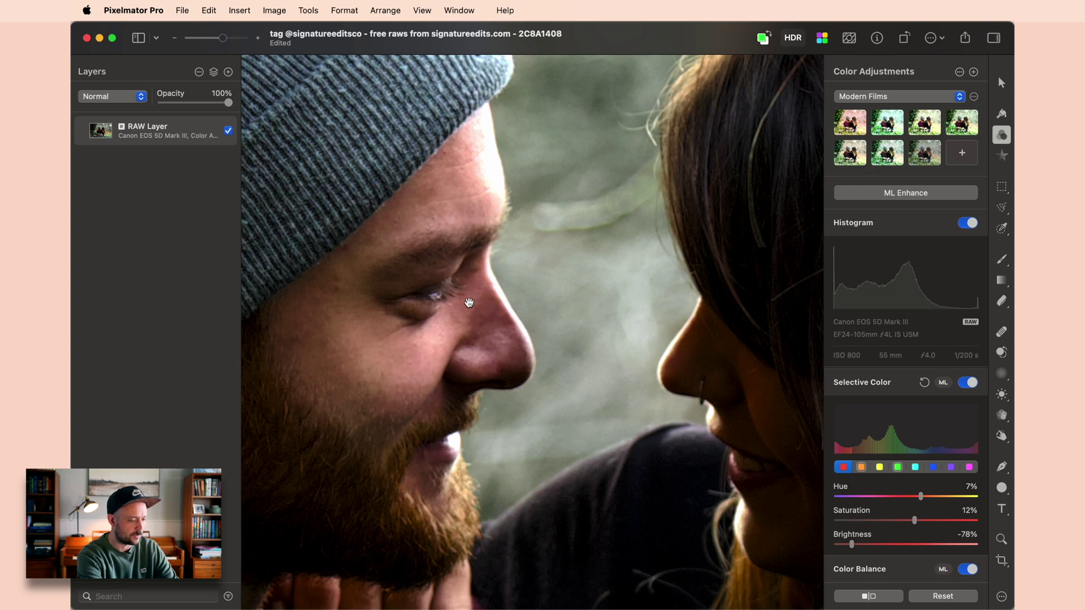
key("super+0")
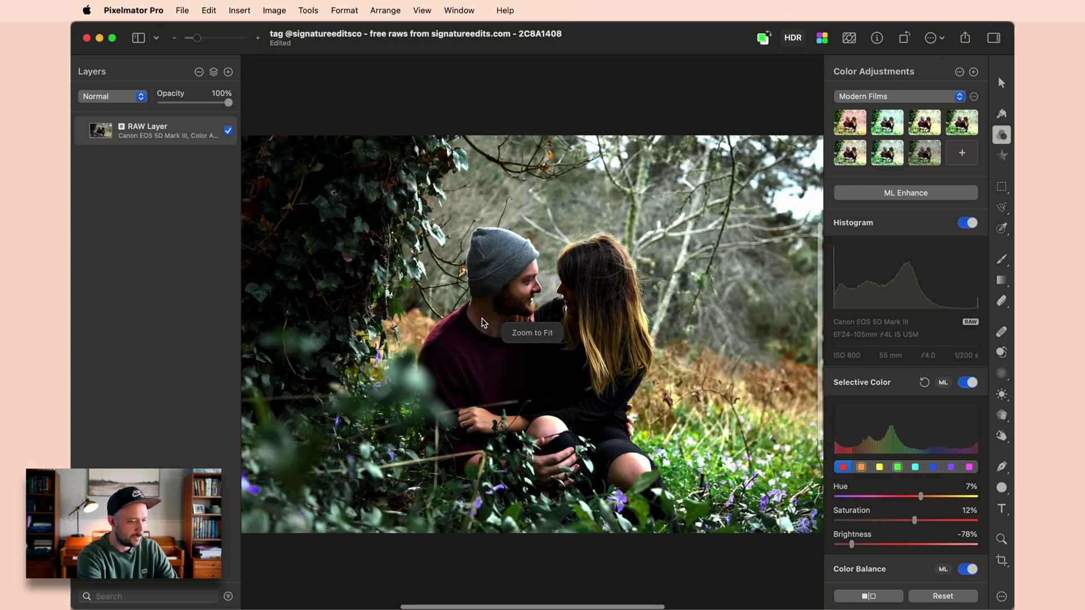
Adjust the yellows in Selective Color to -32% hue, -18% saturation and 66% brightness
left_click(879, 467)
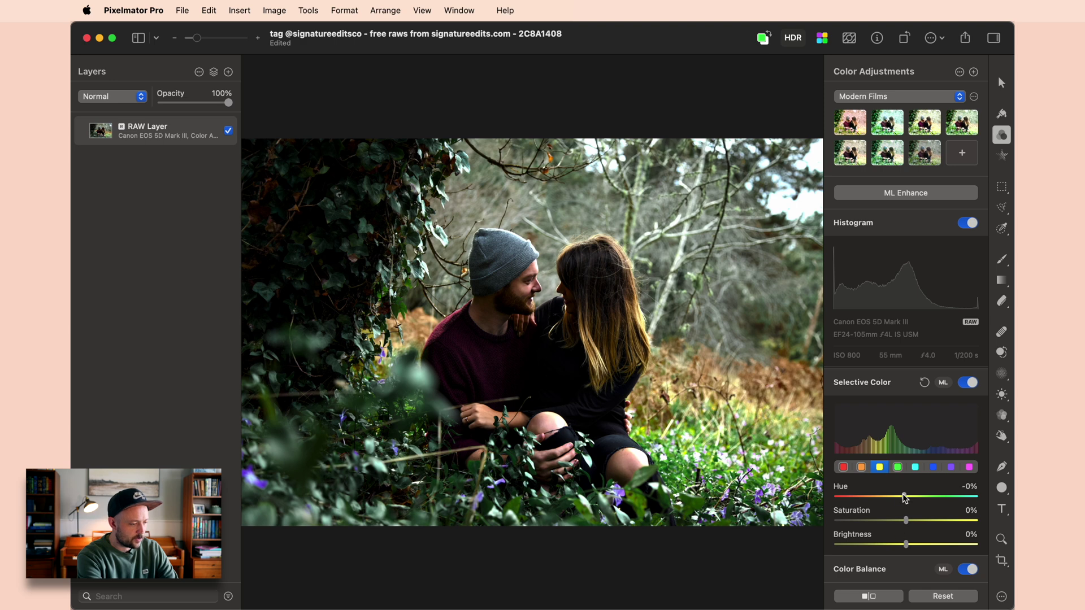
left_click_drag(905, 497, 871, 502)
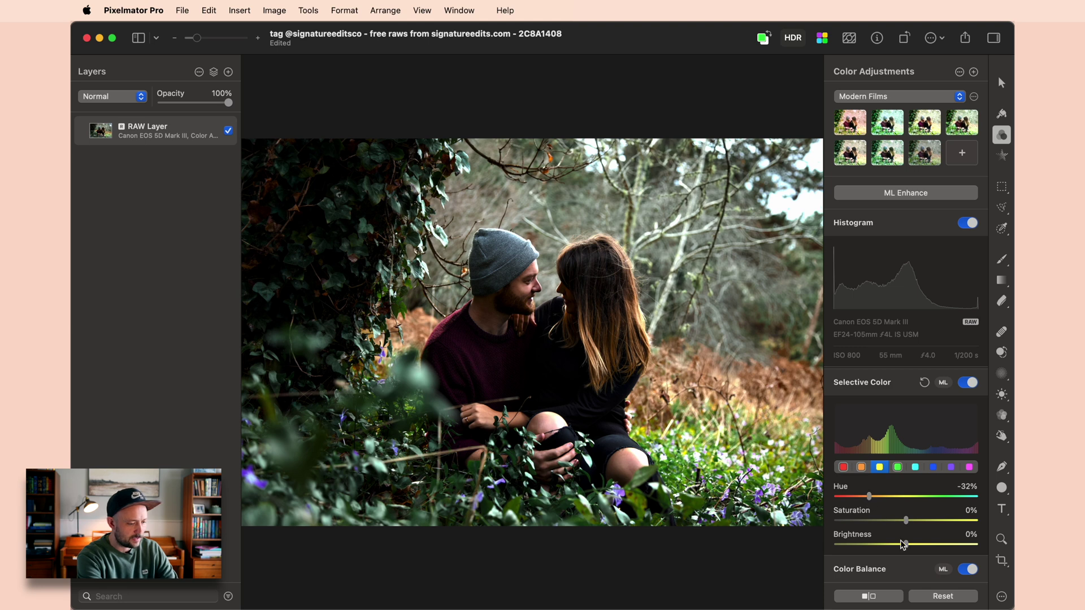
left_click_drag(907, 544, 896, 519)
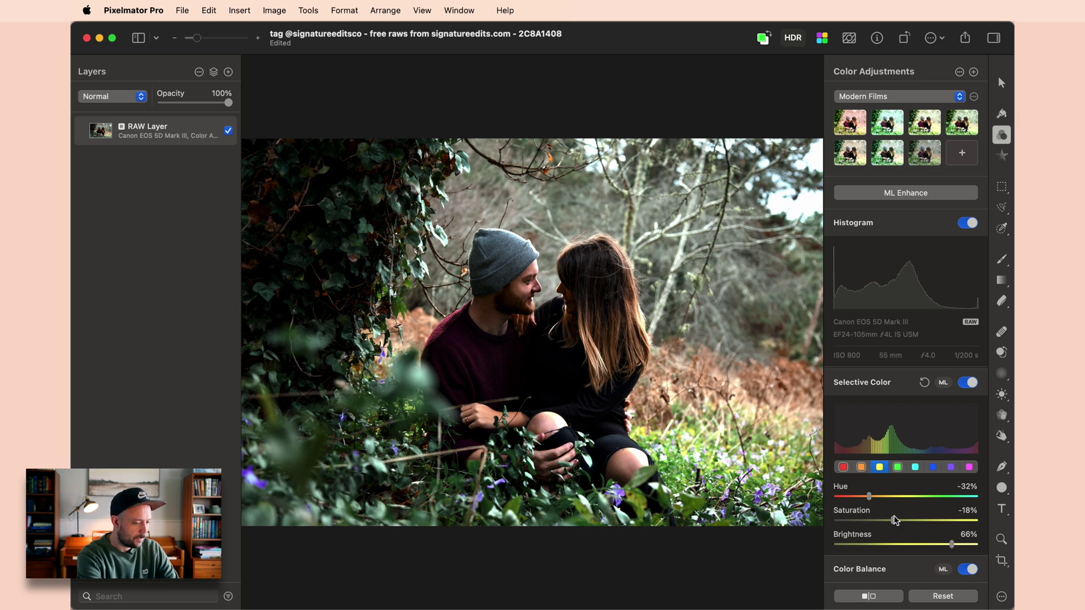
Adjust the cyans in Selective Color to 100% saturation and -37% brightness
left_click(915, 468)
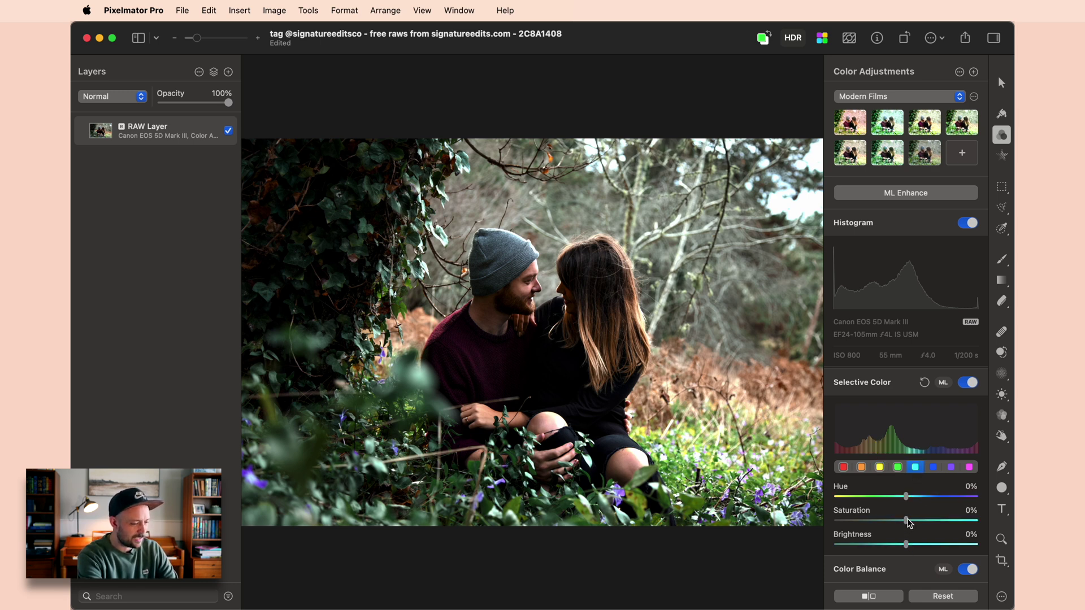
left_click_drag(910, 523, 976, 522)
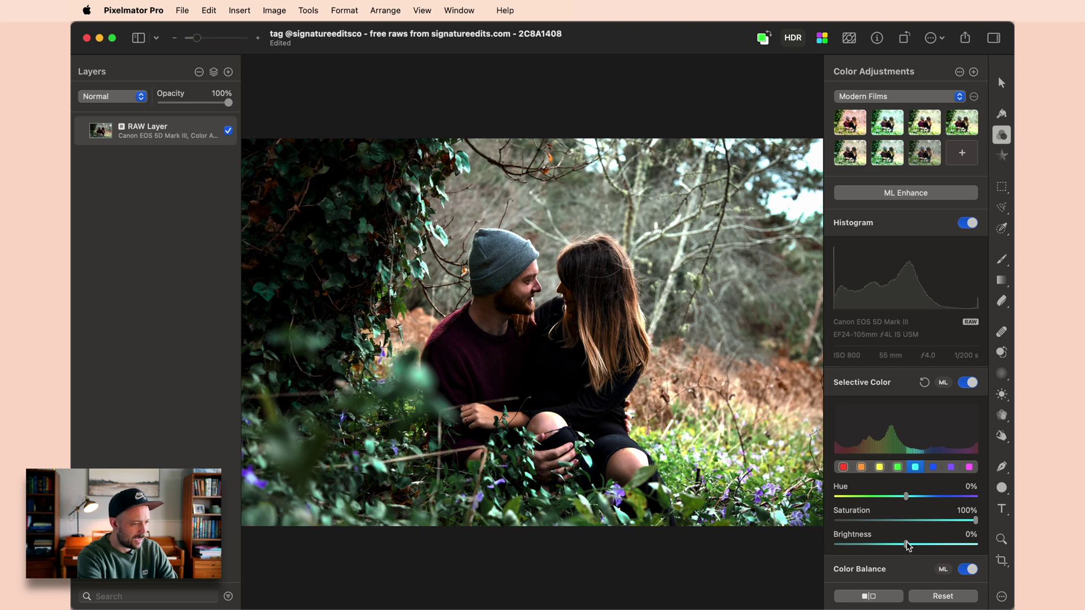
left_click_drag(907, 549, 883, 575)
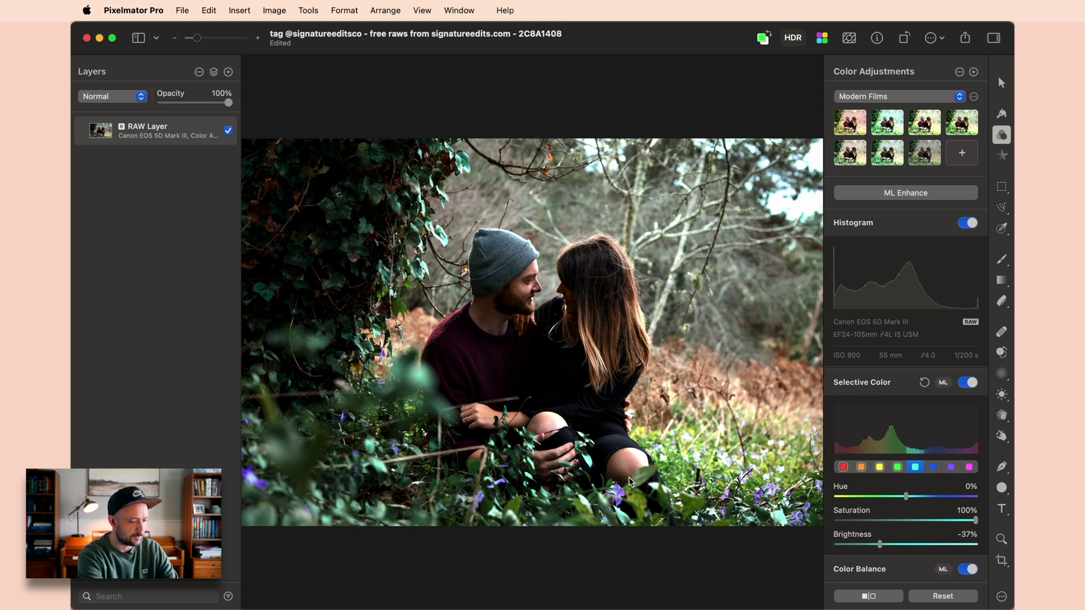
Try the blues in Selective Color at -100% saturation, undo it, and set them to -13% hue, -21% saturation and -100% brightness
left_click(933, 467)
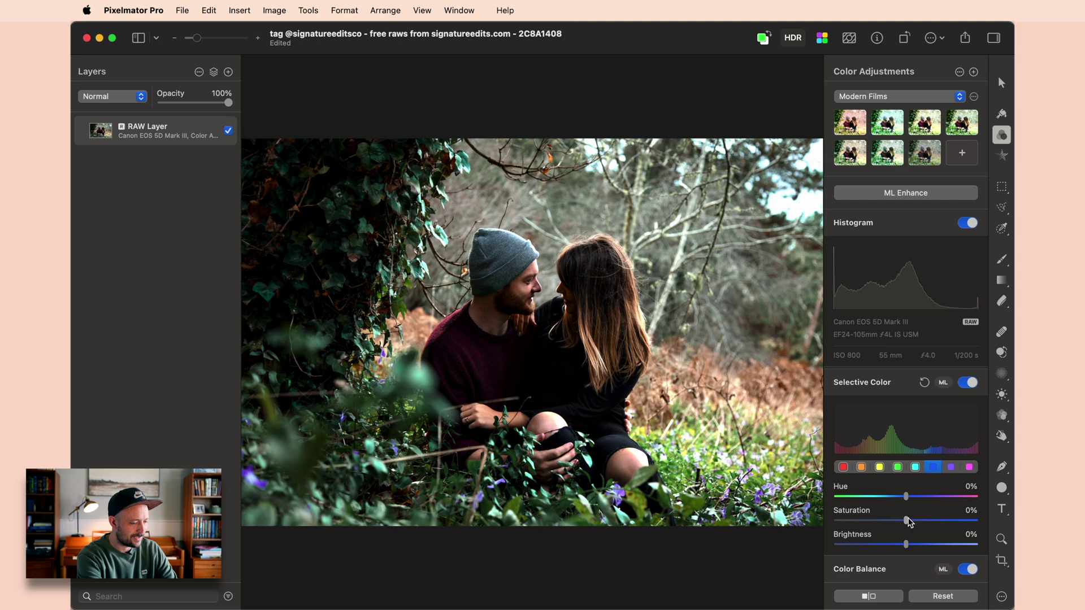
left_click_drag(909, 522, 838, 531)
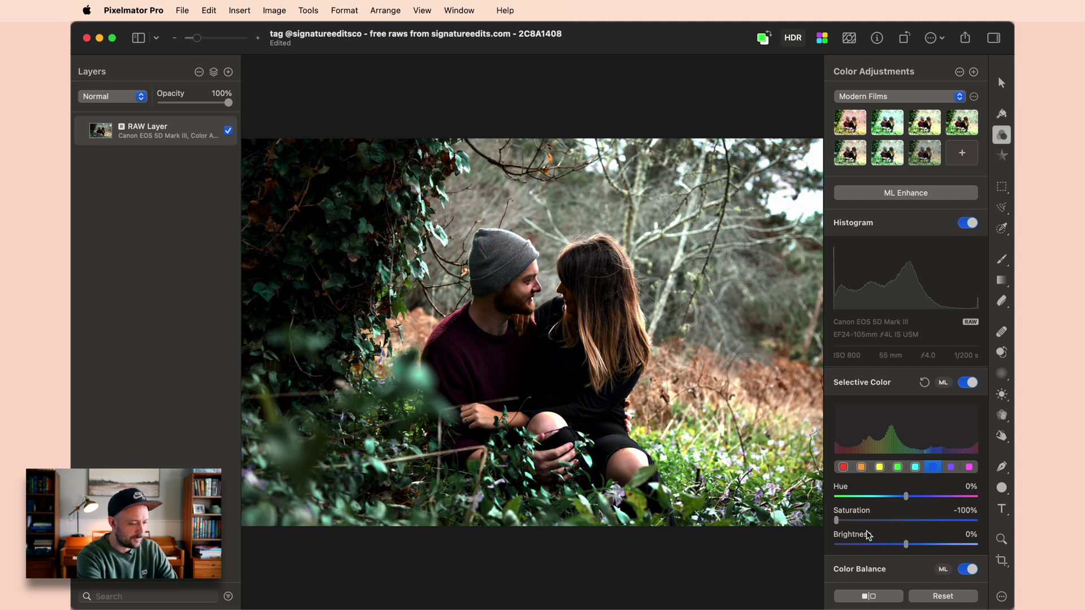
key("super+z")
left_click_drag(906, 525, 821, 546)
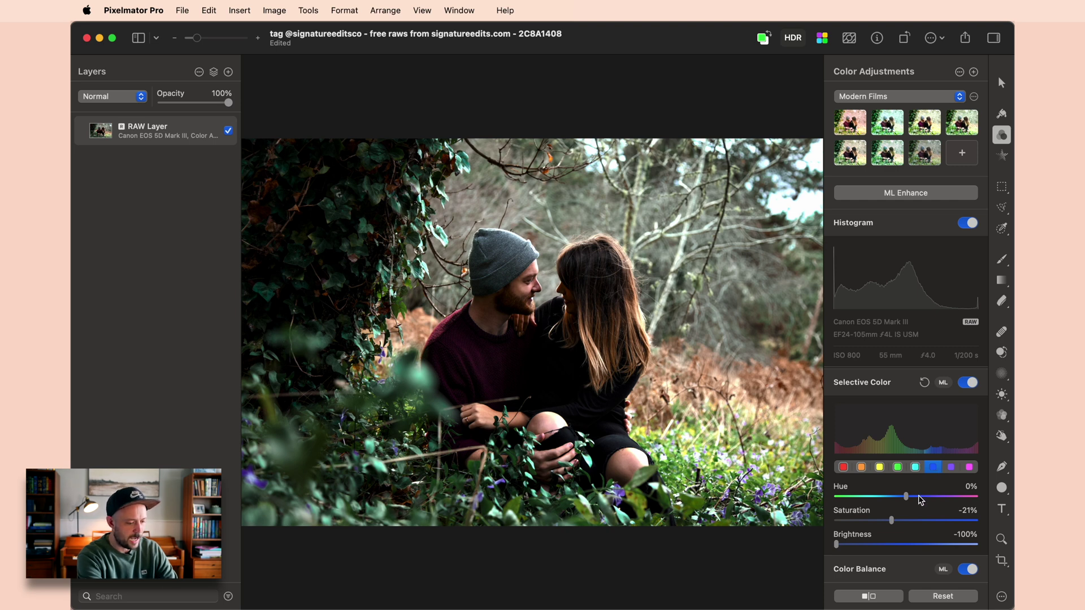
mouse_move(905, 498)
left_mouse_down()
mouse_move(876, 502)
mouse_move(887, 502)
left_mouse_up()
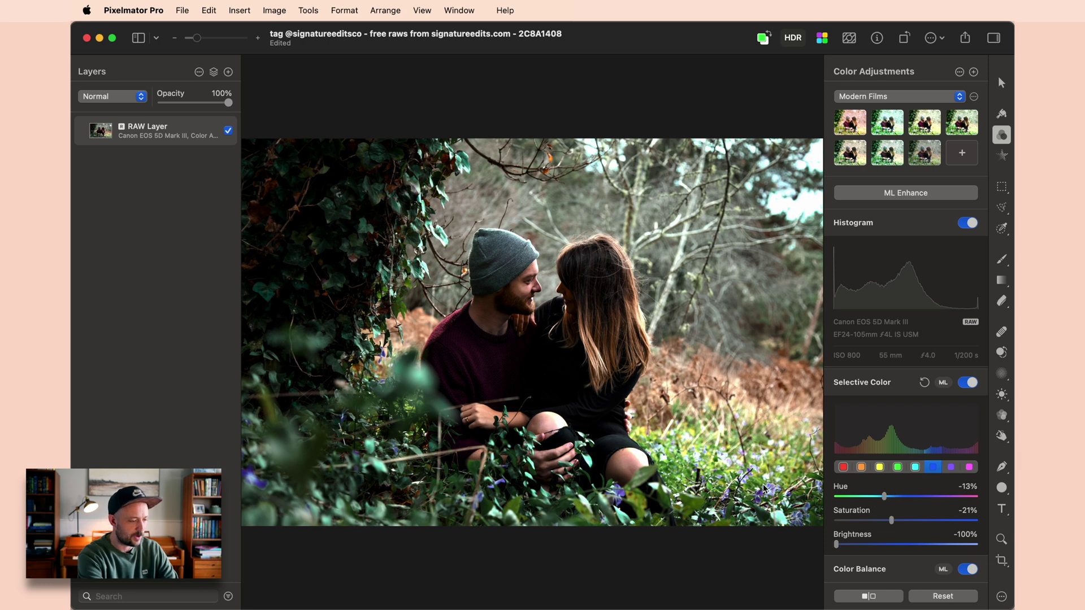
Target the purples in Selective Color and set their hue to -13%
left_click(953, 466)
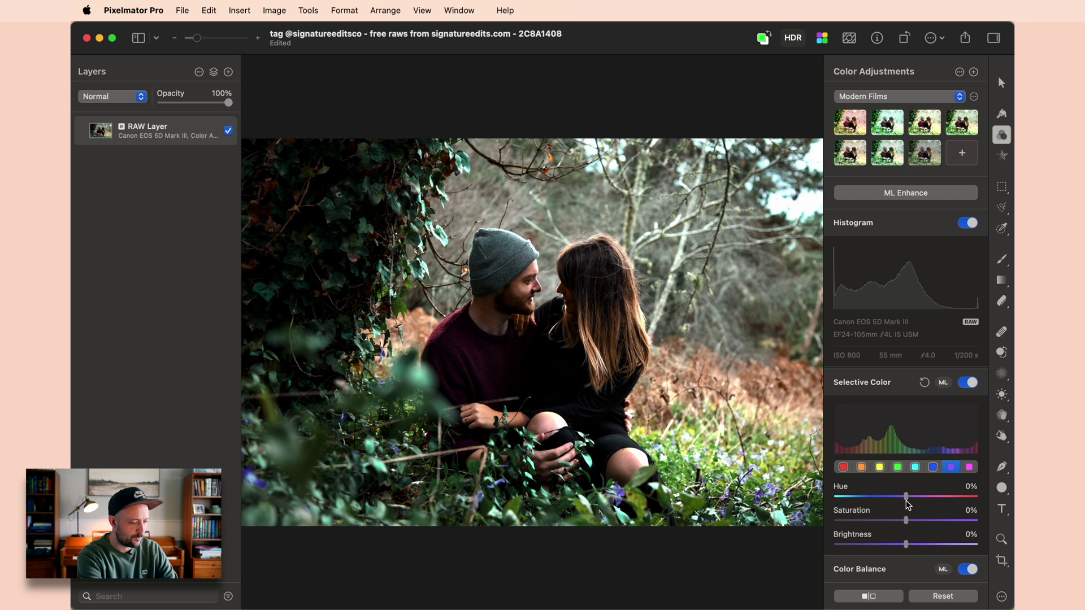
mouse_move(906, 497)
left_mouse_down()
mouse_move(958, 497)
mouse_move(764, 493)
mouse_move(802, 517)
mouse_move(917, 508)
left_mouse_up()
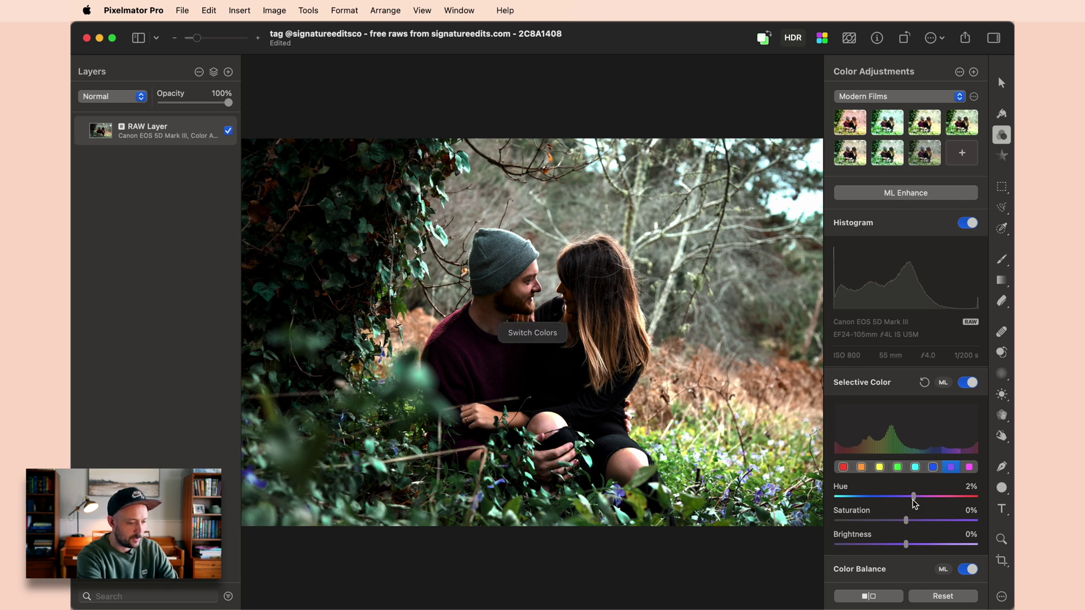
left_click_drag(916, 503, 888, 501)
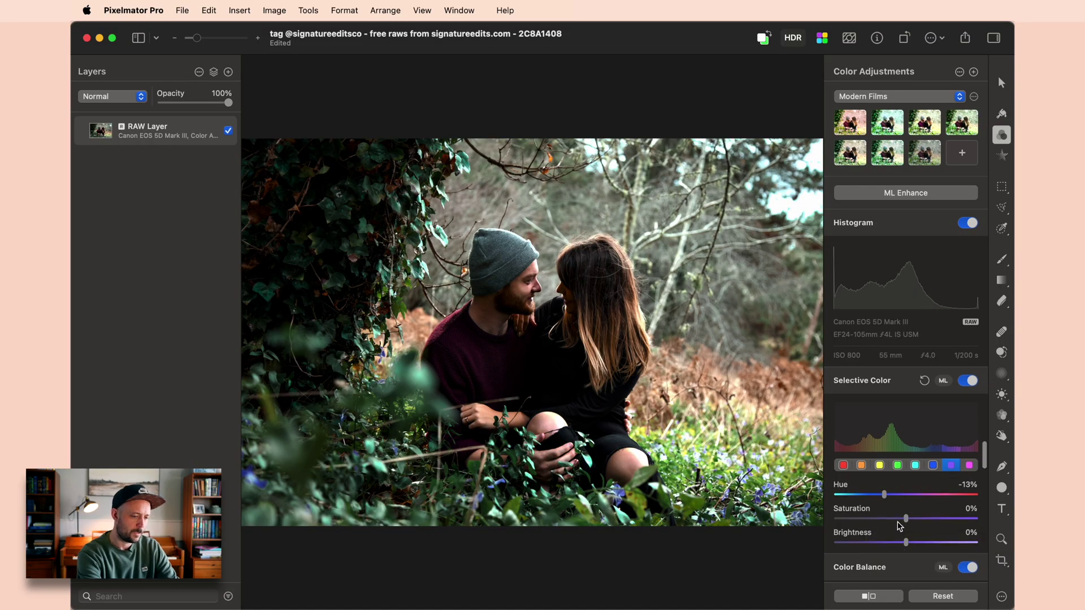
Hide the histogram, and in 3-Way Color Balance slightly lower the highlights' saturation and shift their tint toward orange
scroll(899, 527, "down", 6)
scroll(897, 521, "up", 1)
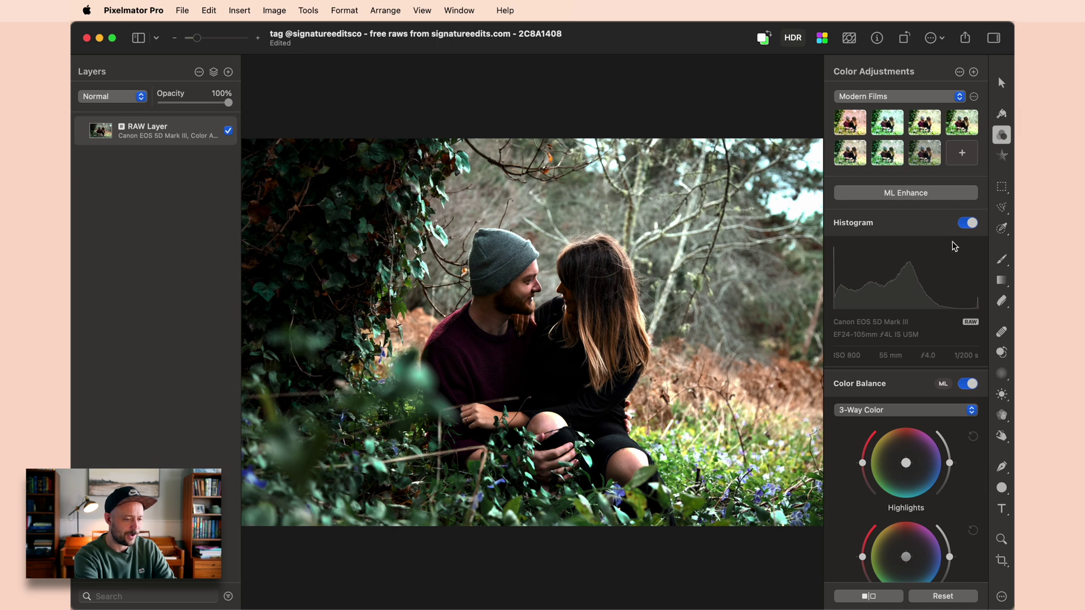
left_click(967, 223)
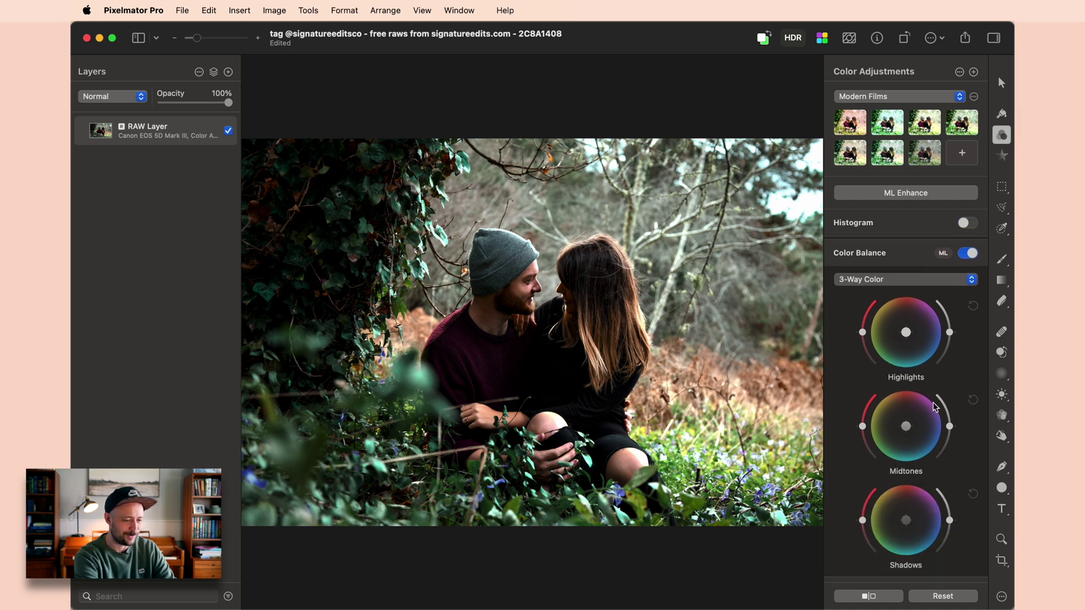
scroll(936, 404, "down", 2)
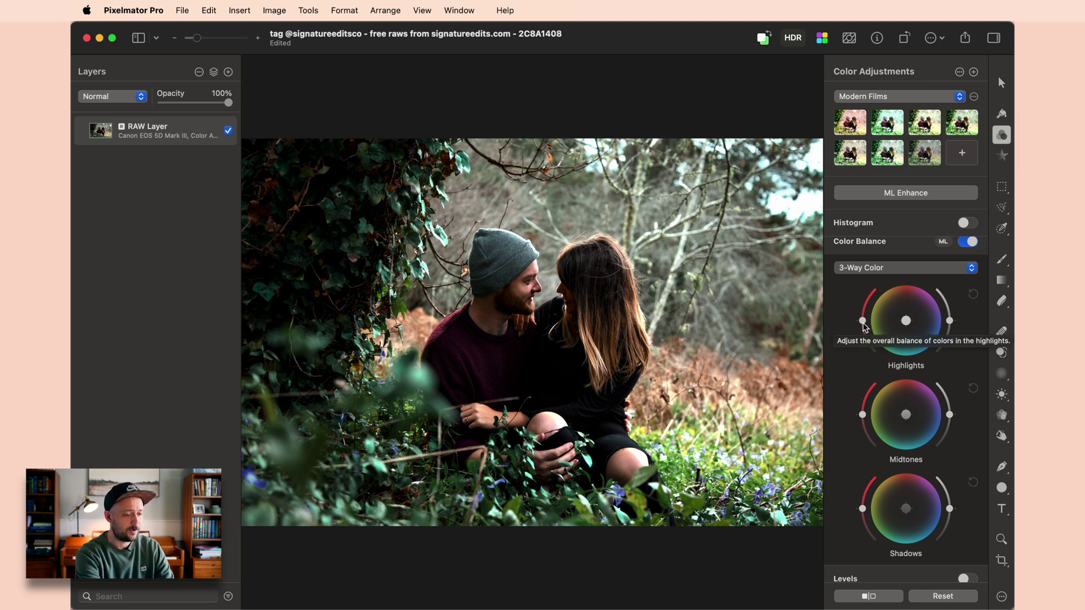
mouse_move(863, 325)
left_mouse_down()
mouse_move(883, 368)
mouse_move(852, 335)
left_mouse_up()
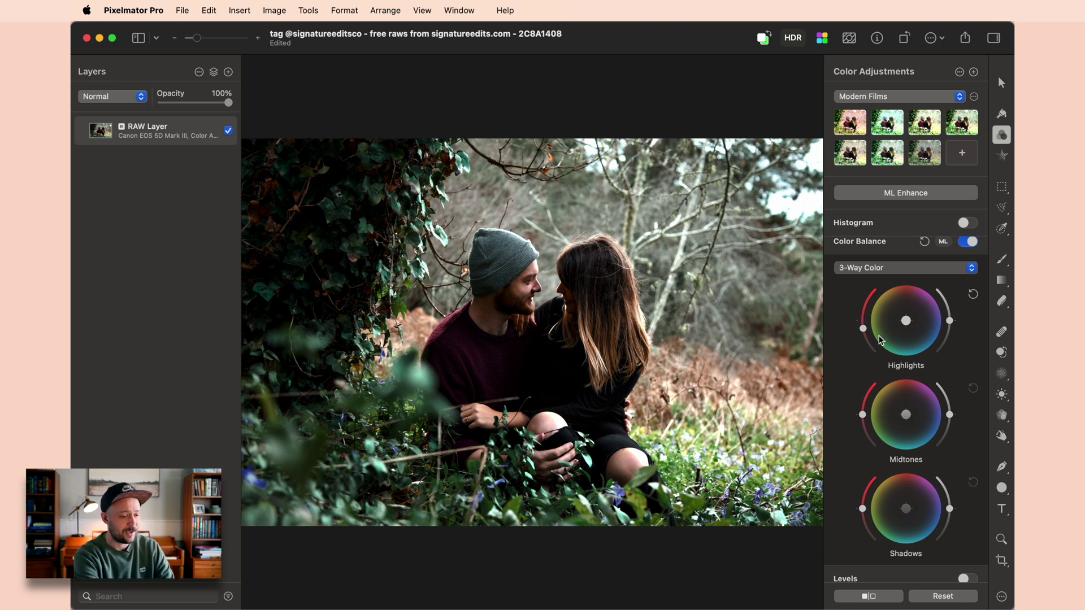
left_click_drag(905, 321, 889, 305)
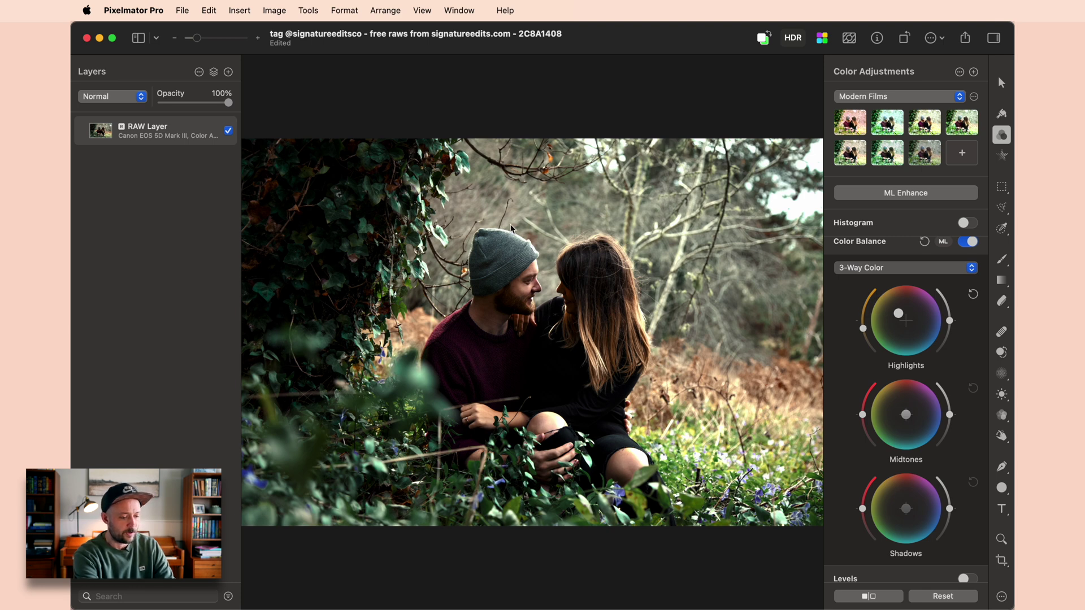
Raise the shadows' saturation strongly in Color Balance, trying -100% and comparing the effect on the man's sweater up close
scroll(879, 542, "down", 3)
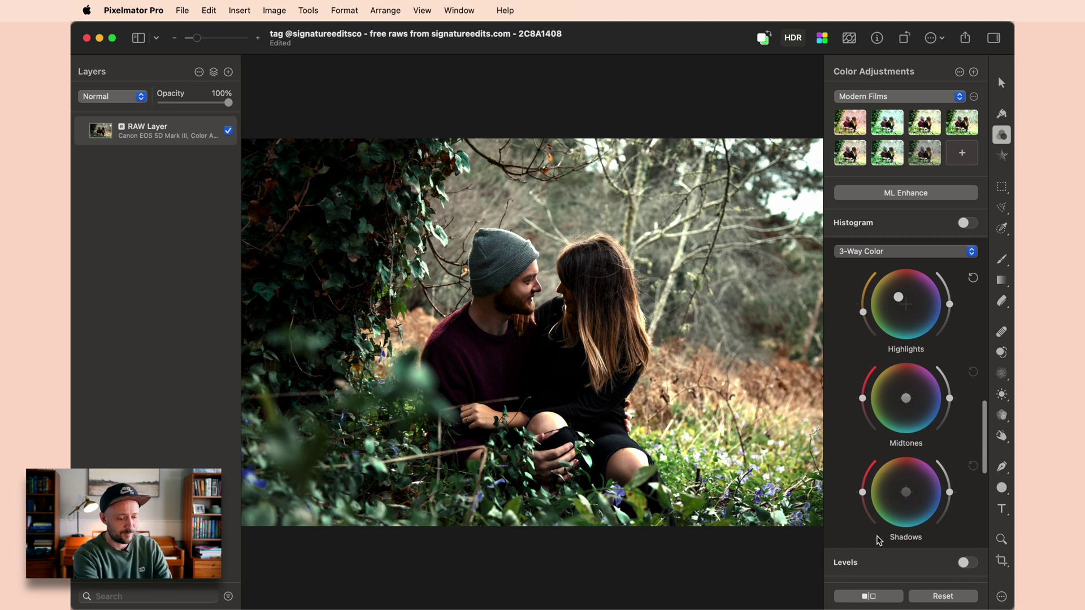
left_click_drag(862, 466, 874, 424)
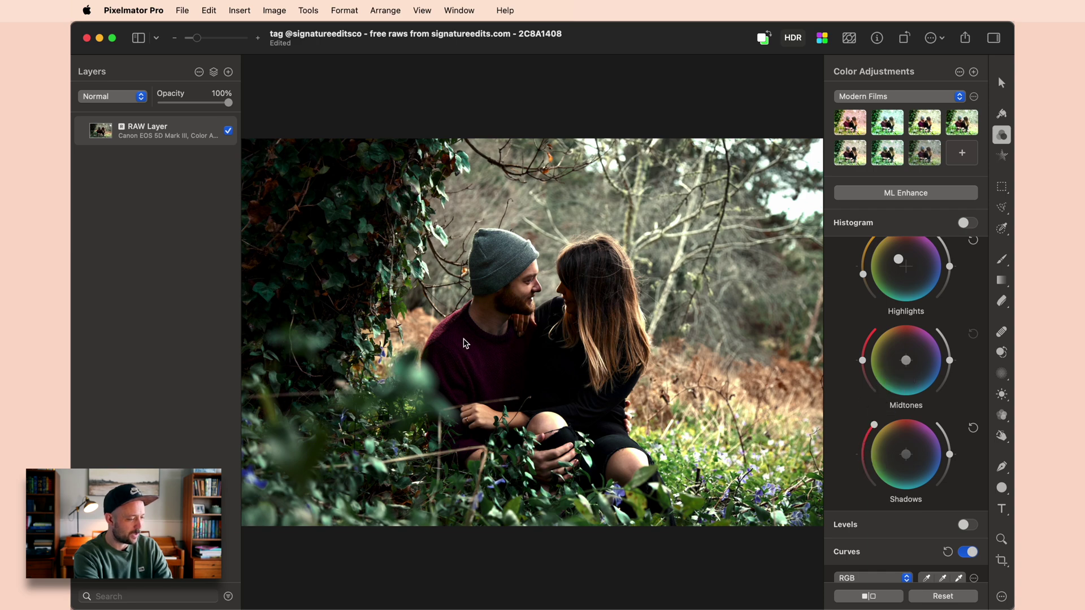
scroll(477, 338, "up", 5)
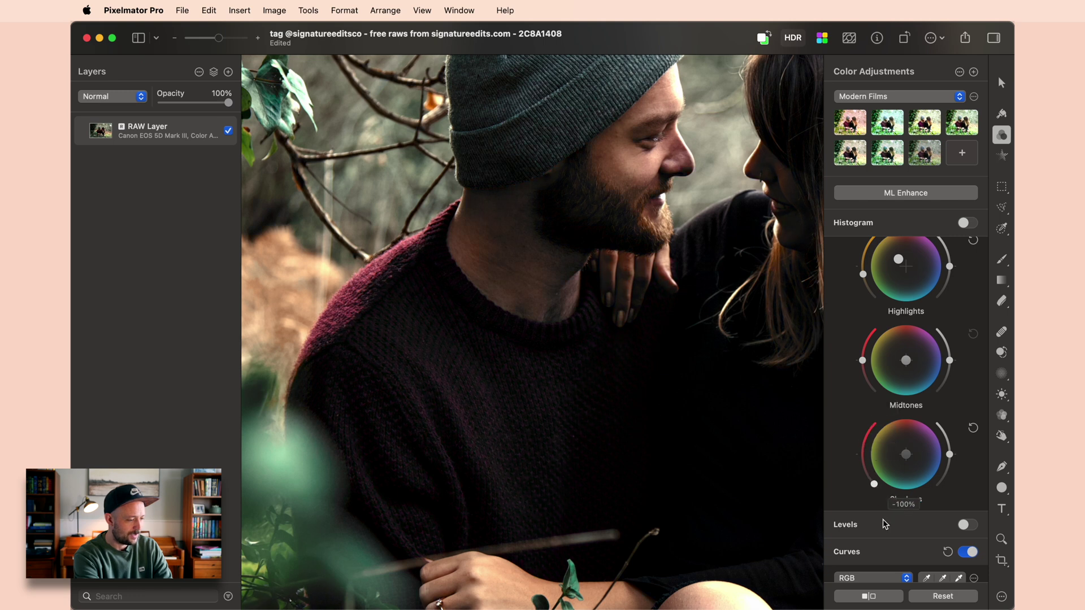
left_click_drag(874, 424, 835, 438)
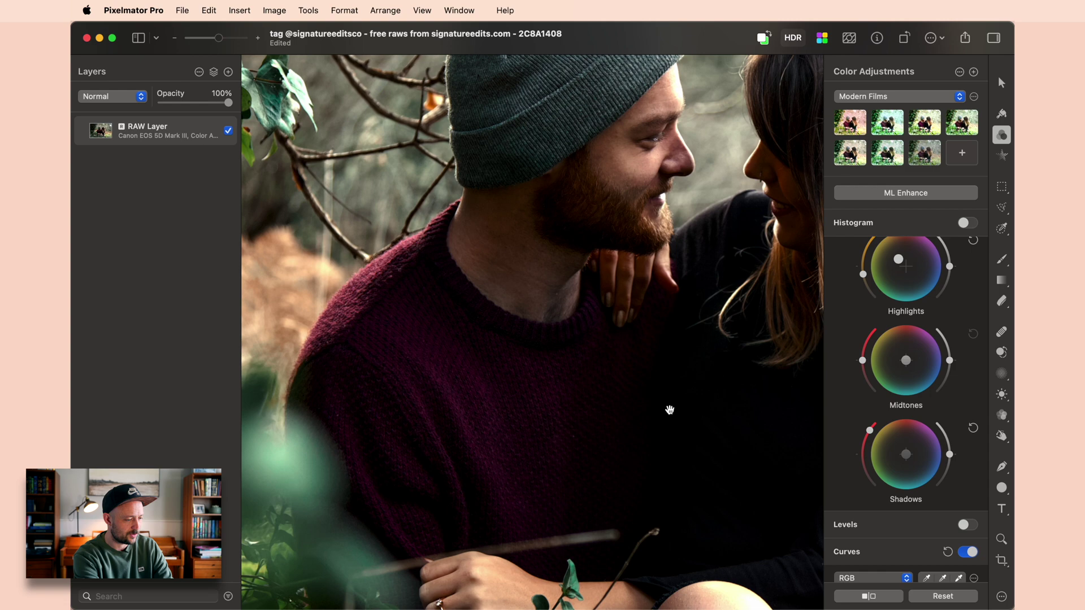
scroll(627, 402, "down", 5)
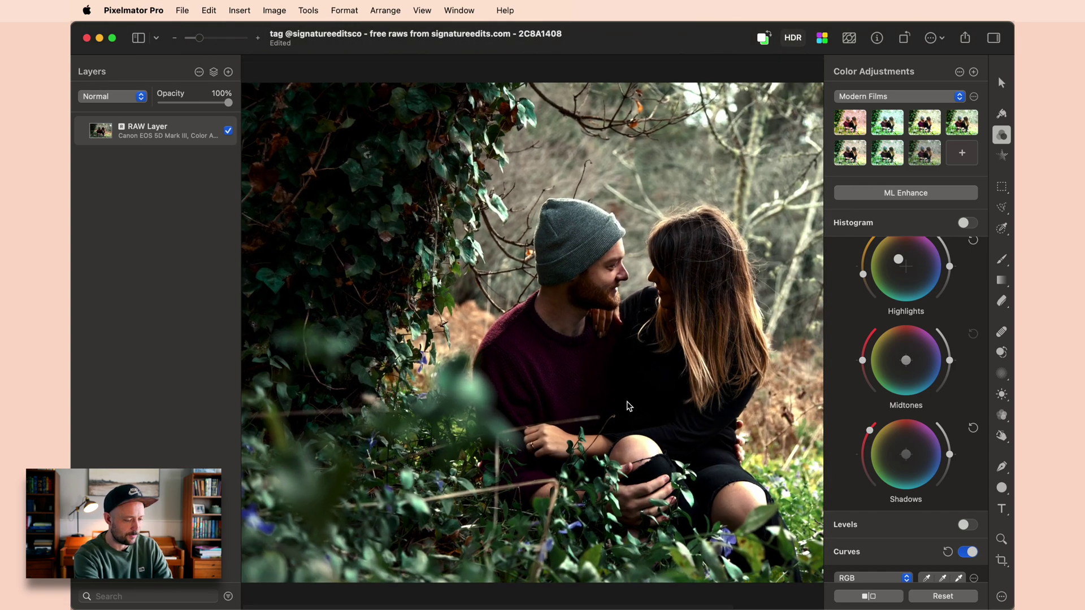
scroll(627, 401, "down", 2)
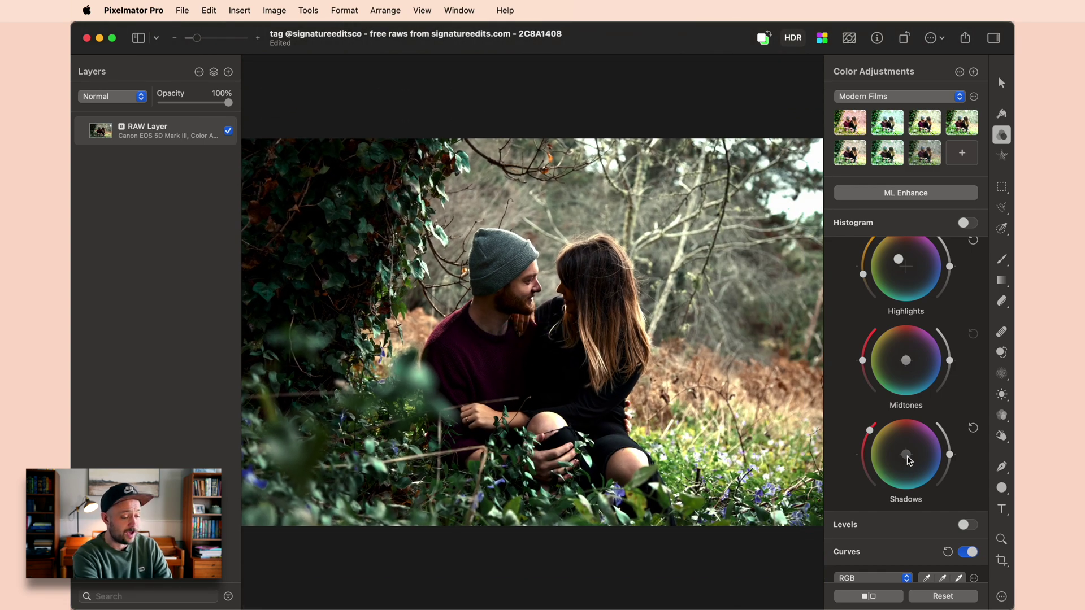
Shift the shadows' tint toward blue in Color Balance, and switch Color Balance off to compare the photo without it
left_click_drag(909, 461, 931, 522)
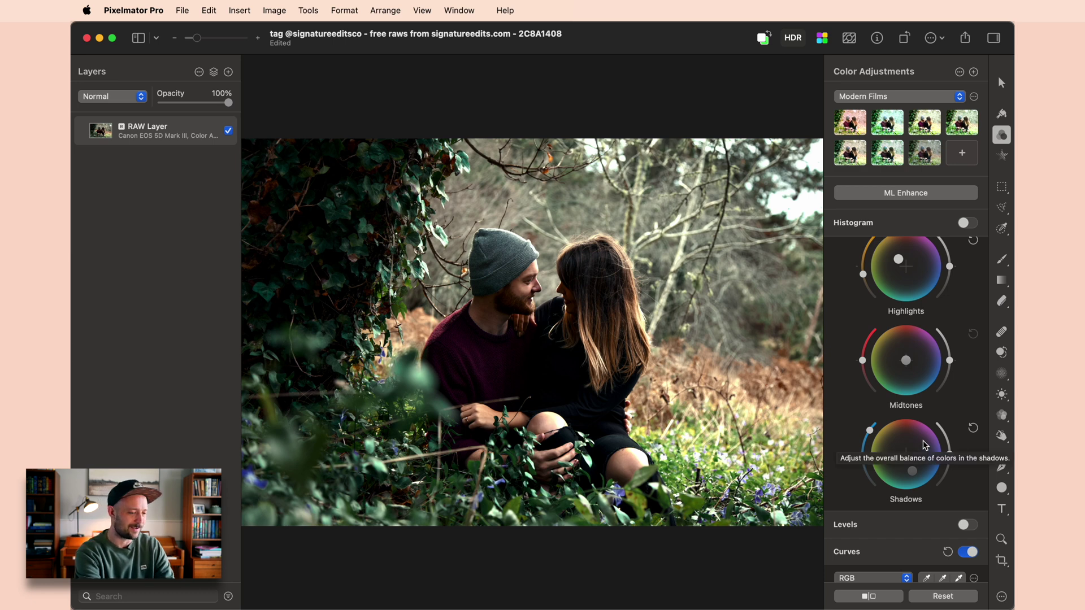
scroll(925, 446, "up", 2)
scroll(922, 439, "up", 2)
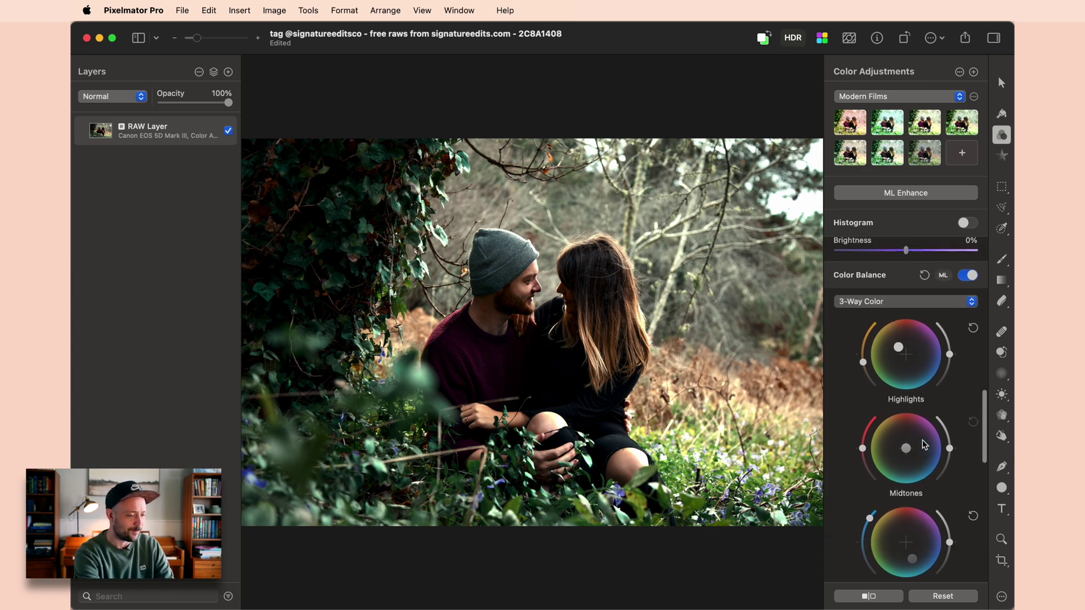
scroll(922, 440, "down", 1)
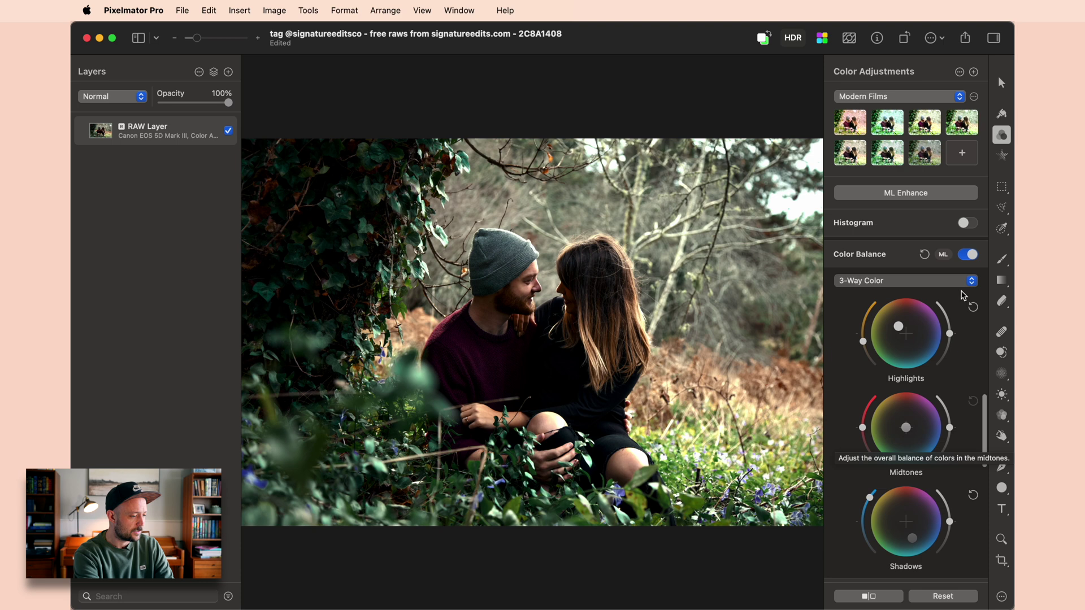
left_click(971, 256)
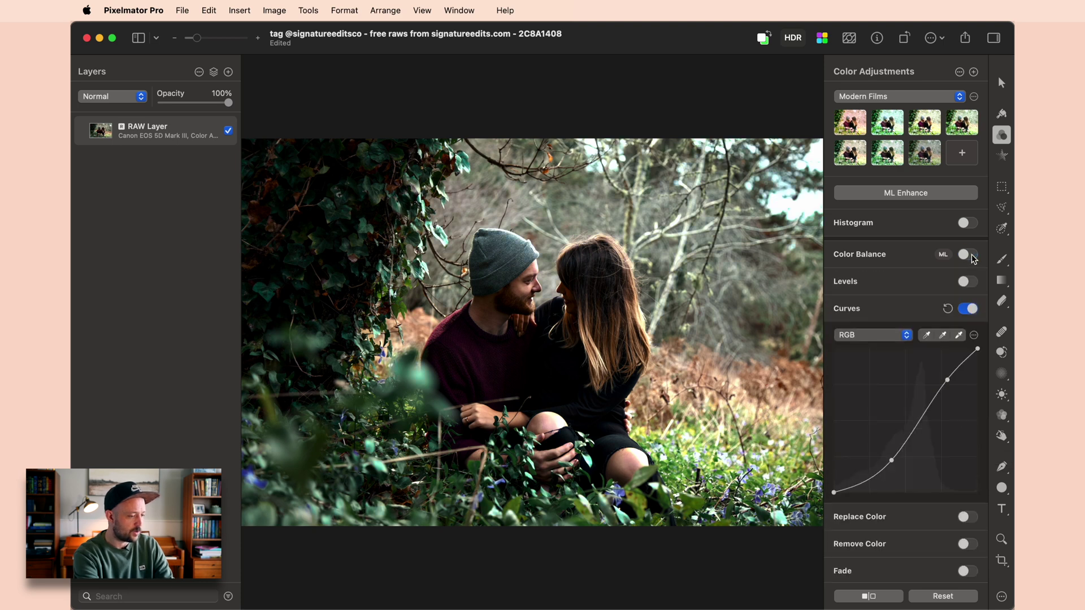